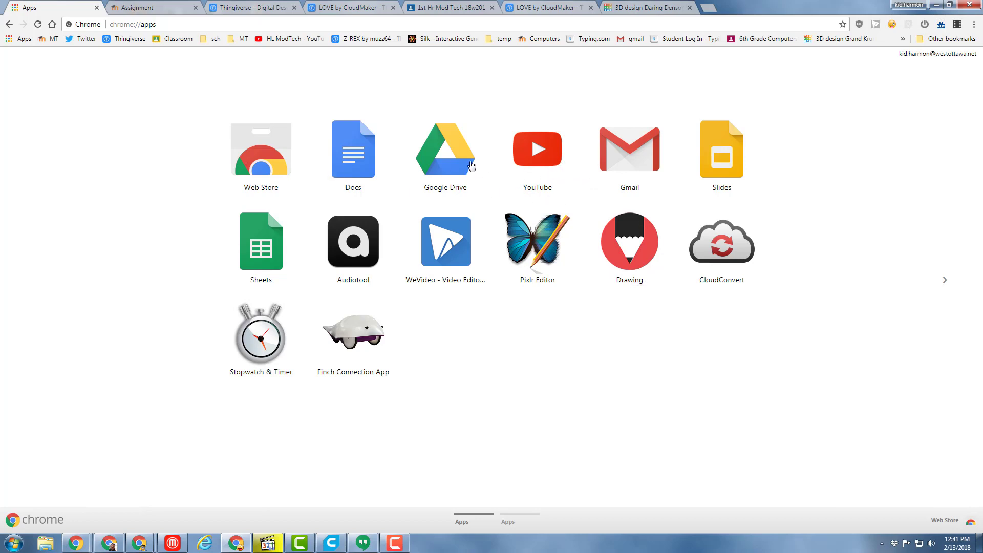
Open Google Drive and create a new blank Google Drawings file.
{"action": "left_click", "coordinate": [449, 156]}
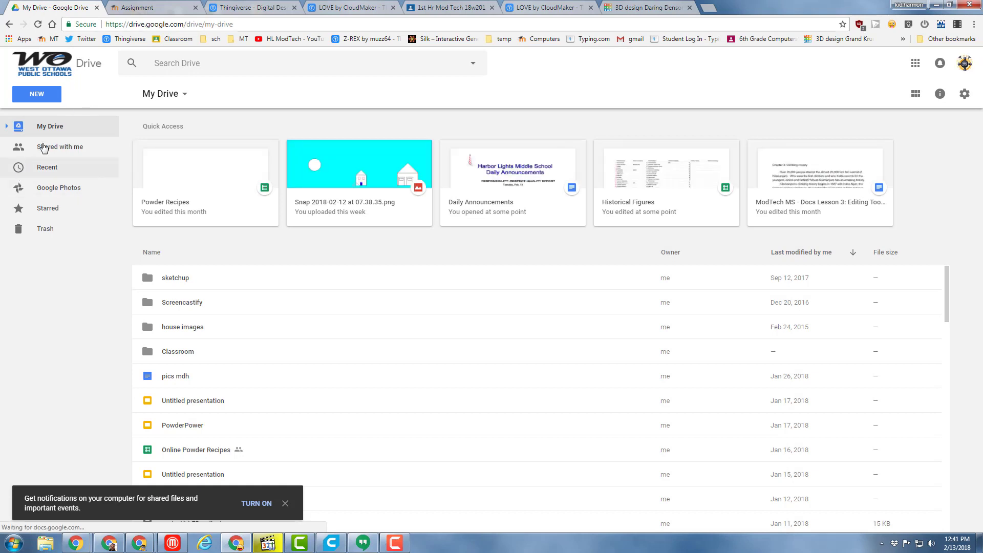
{"action": "left_click", "coordinate": [42, 98]}
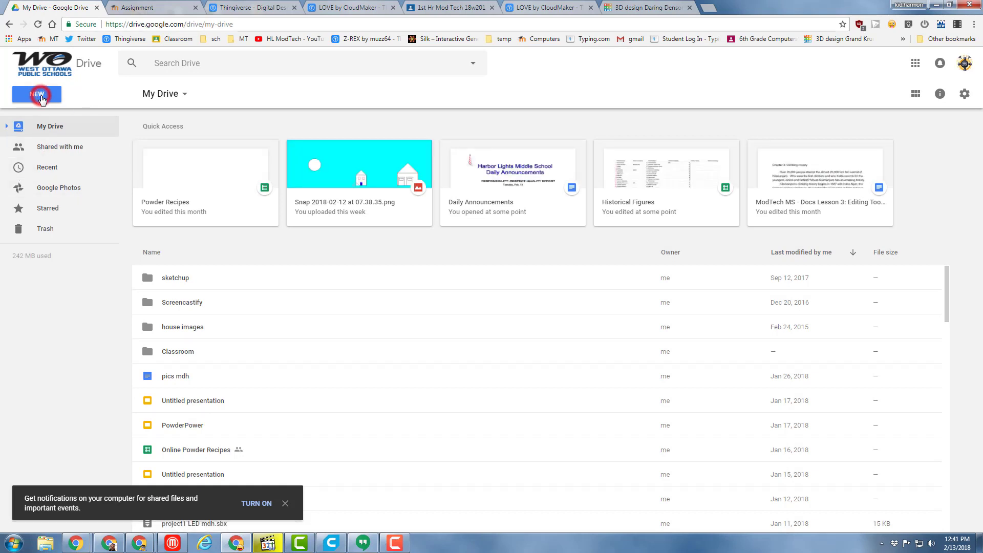
{"action": "left_click", "coordinate": [59, 234]}
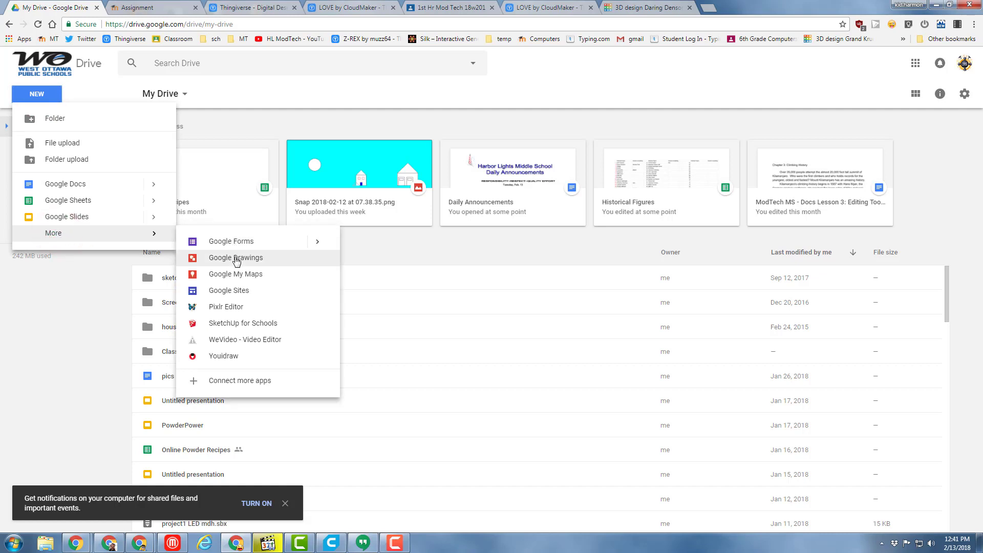
{"action": "left_click", "coordinate": [235, 258]}
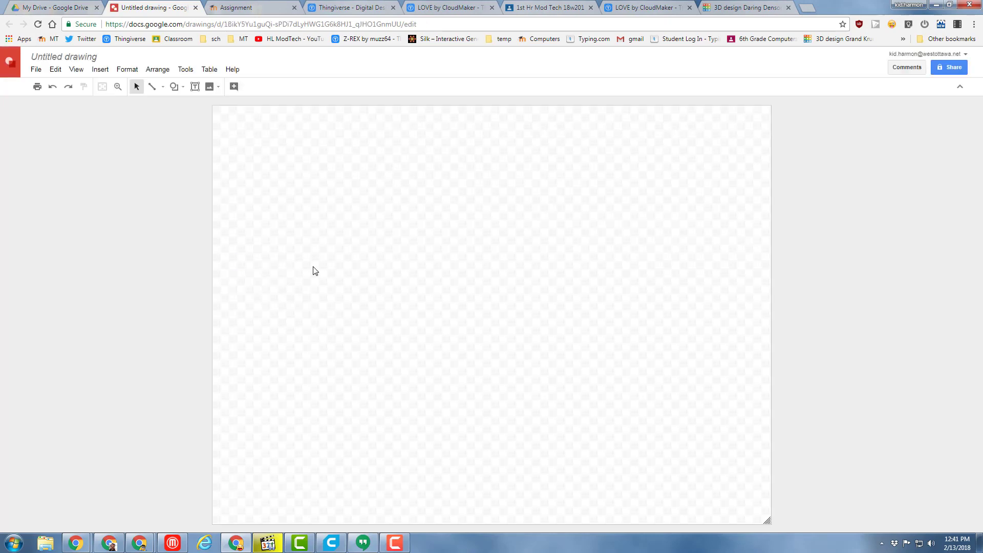
Set the drawing's page to a custom size of 8.5 × 11 inches.
{"action": "left_click", "coordinate": [36, 70]}
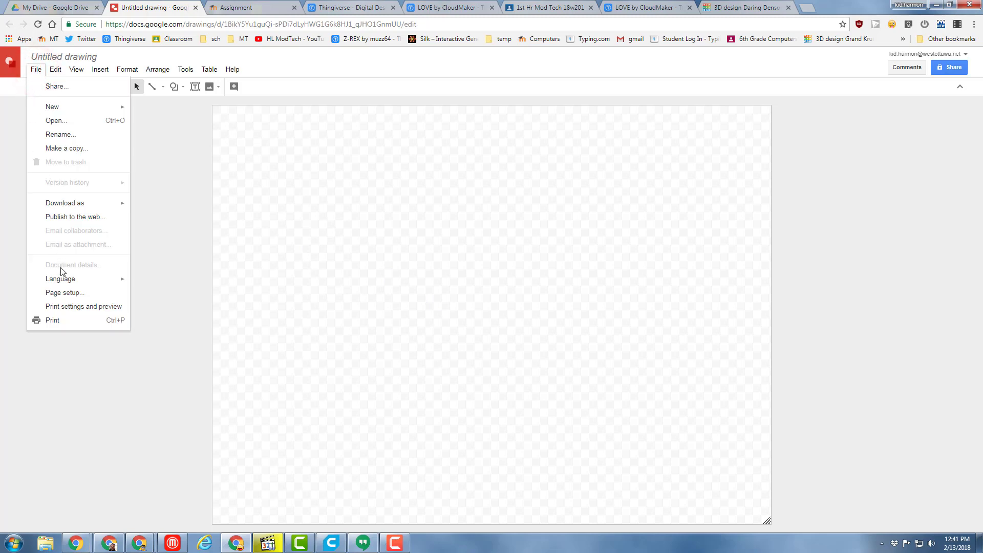
{"action": "left_click", "coordinate": [68, 292]}
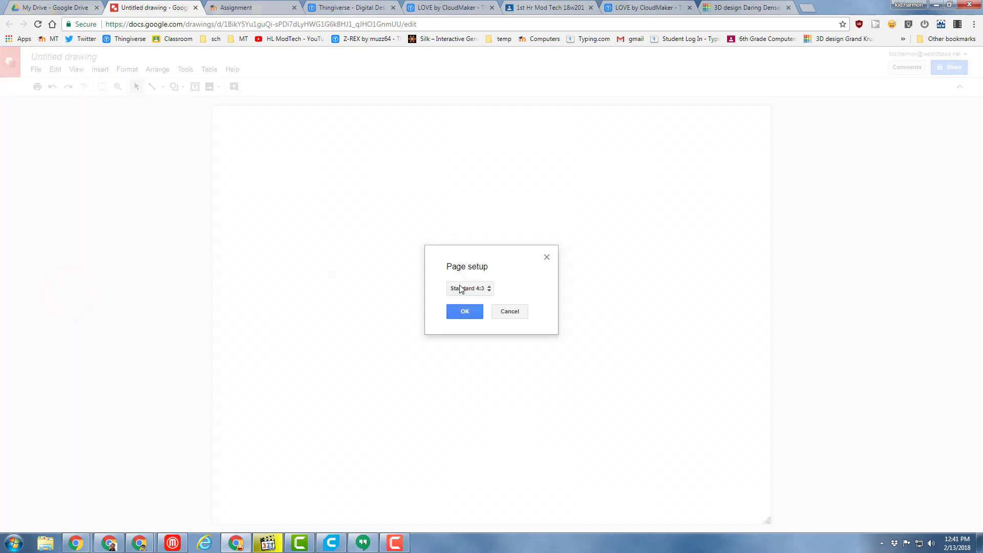
{"action": "left_click", "coordinate": [460, 289]}
{"action": "left_click", "coordinate": [467, 332]}
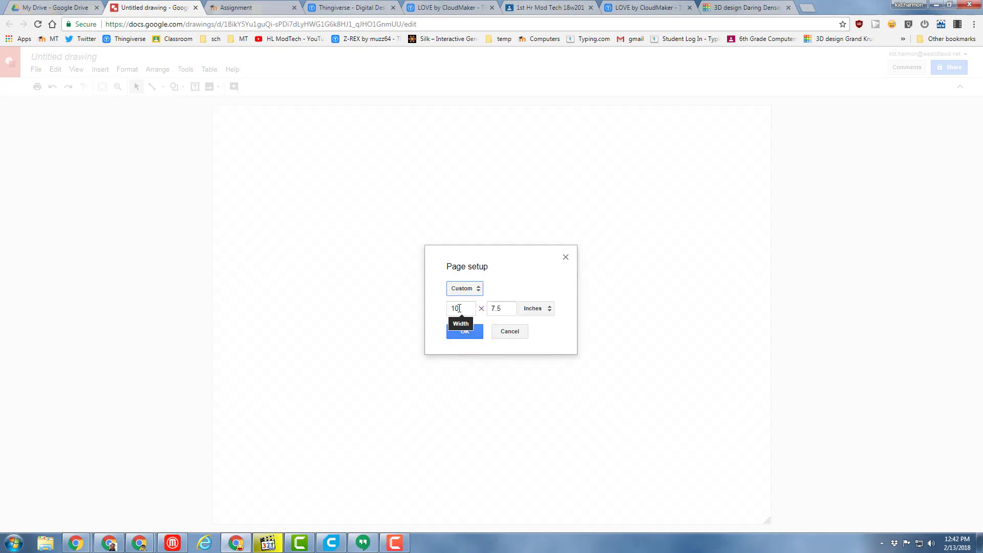
{"action": "left_click_drag", "start_coordinate": [467, 308], "coordinate": [446, 309]}
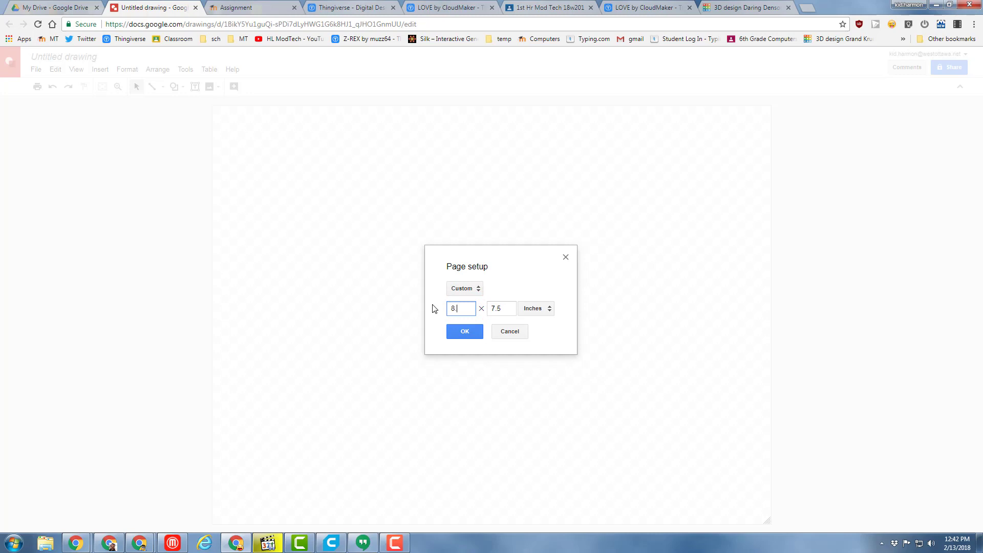
{"action": "left_click_drag", "start_coordinate": [504, 309], "coordinate": [445, 308]}
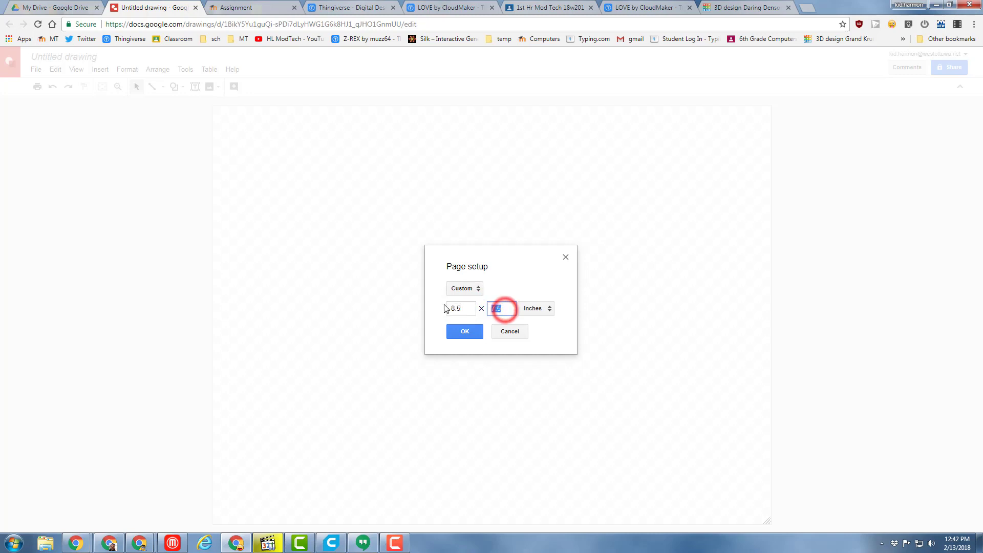
{"action": "type", "text": "11"}
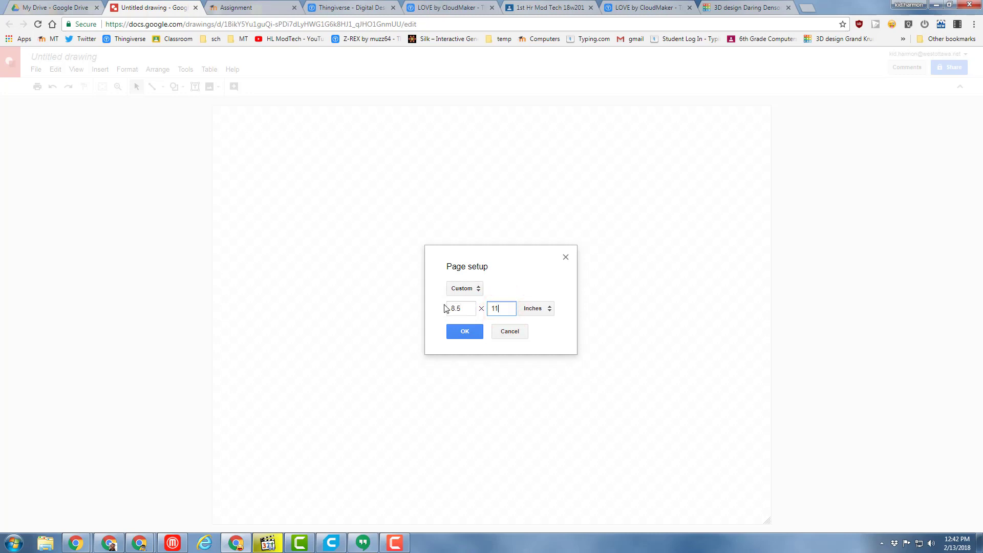
{"action": "left_click", "coordinate": [466, 331]}
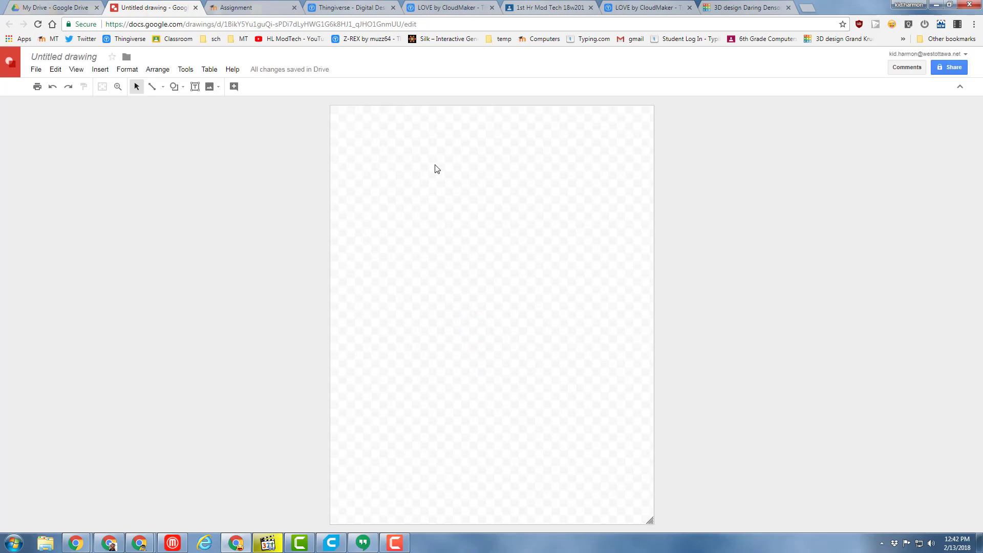
Rename the untitled drawing to "valentines mom".
{"action": "left_click", "coordinate": [59, 56]}
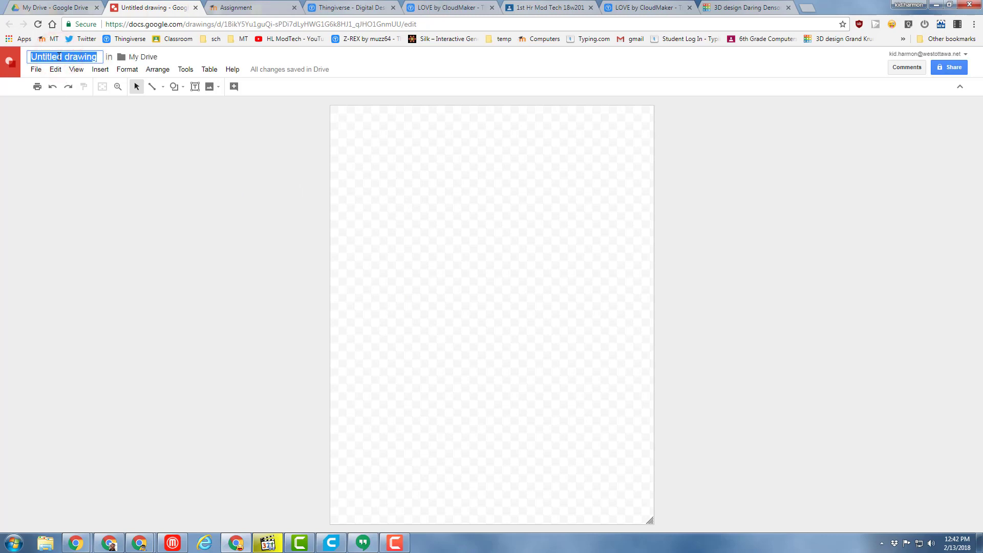
{"action": "type", "text": "valentines mom"}
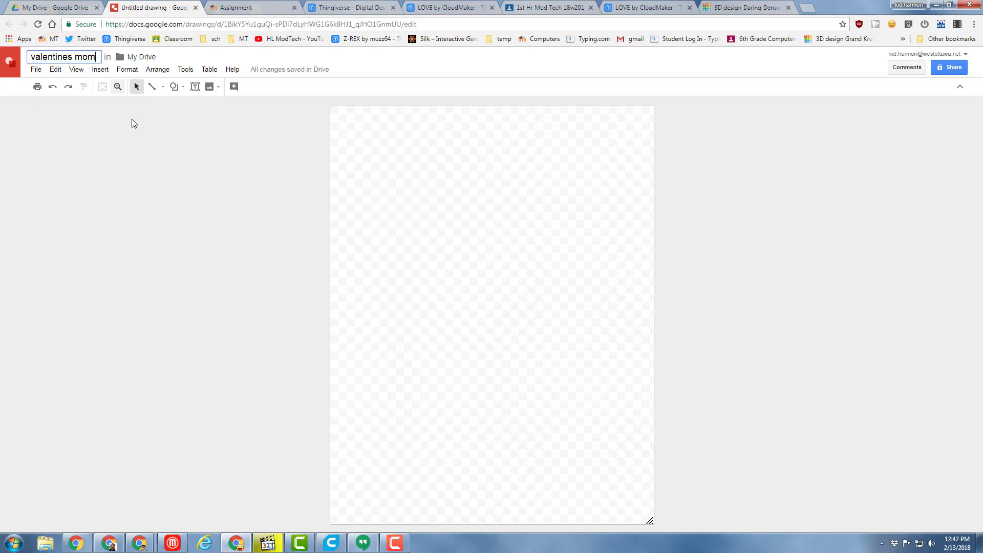
{"action": "left_click", "coordinate": [262, 192]}
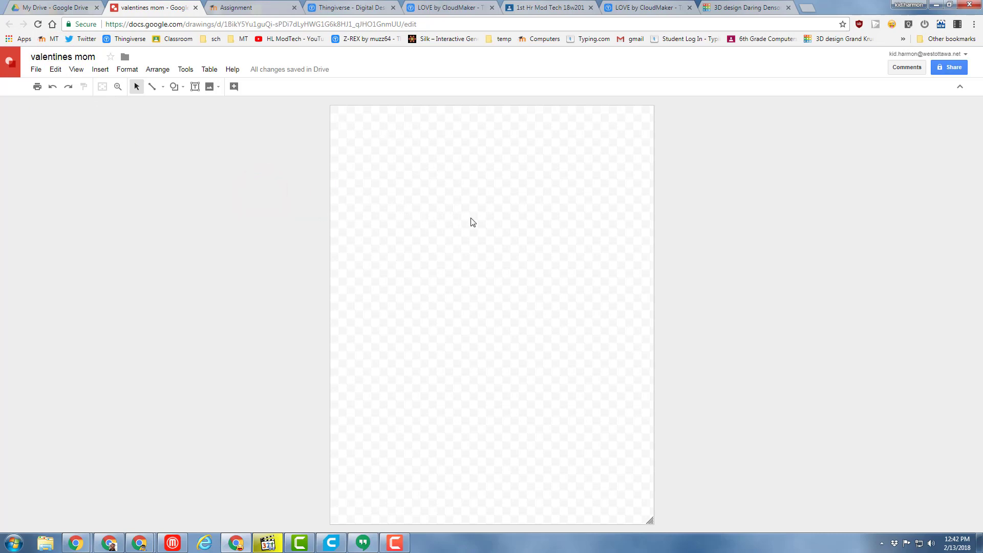
Fill the page background with a solid light pink-magenta colour.
{"action": "right_click", "coordinate": [423, 226]}
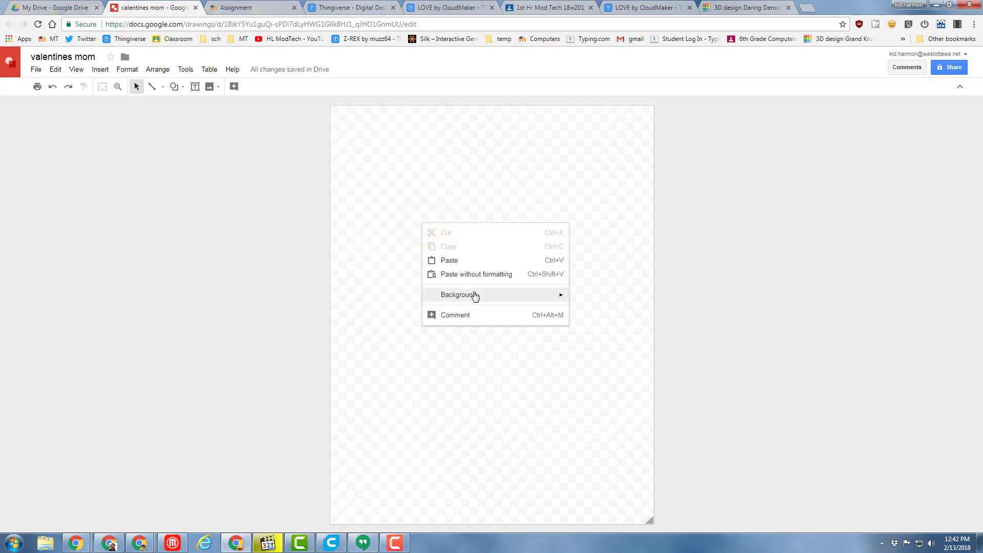
{"action": "mouse_move", "coordinate": [571, 298]}
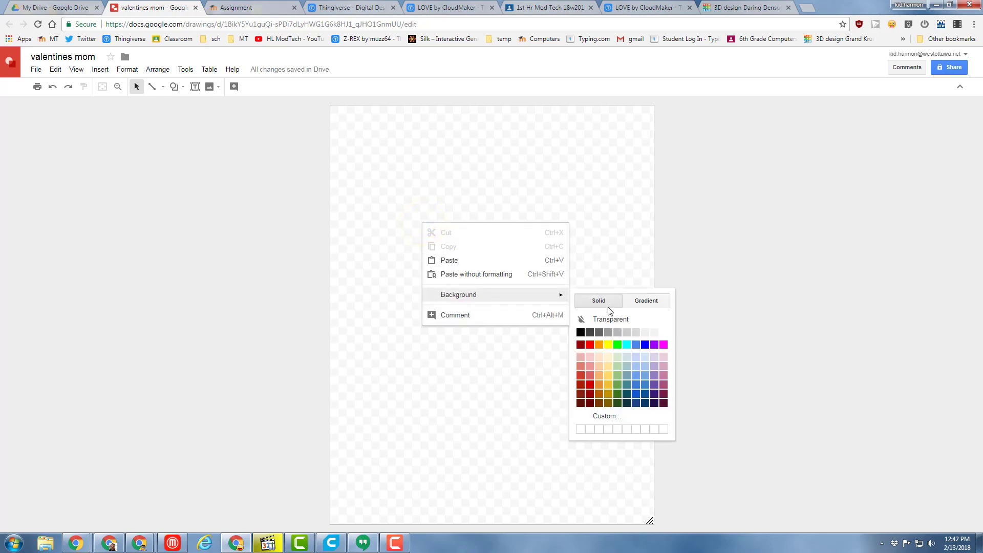
{"action": "left_click", "coordinate": [663, 365]}
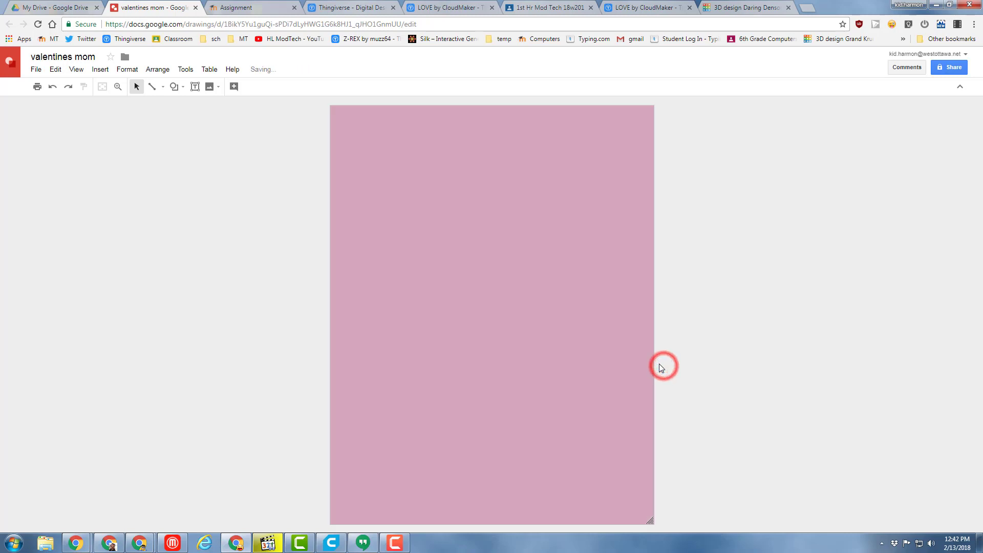
Change the page background to a light red linear gradient.
{"action": "right_click", "coordinate": [444, 222]}
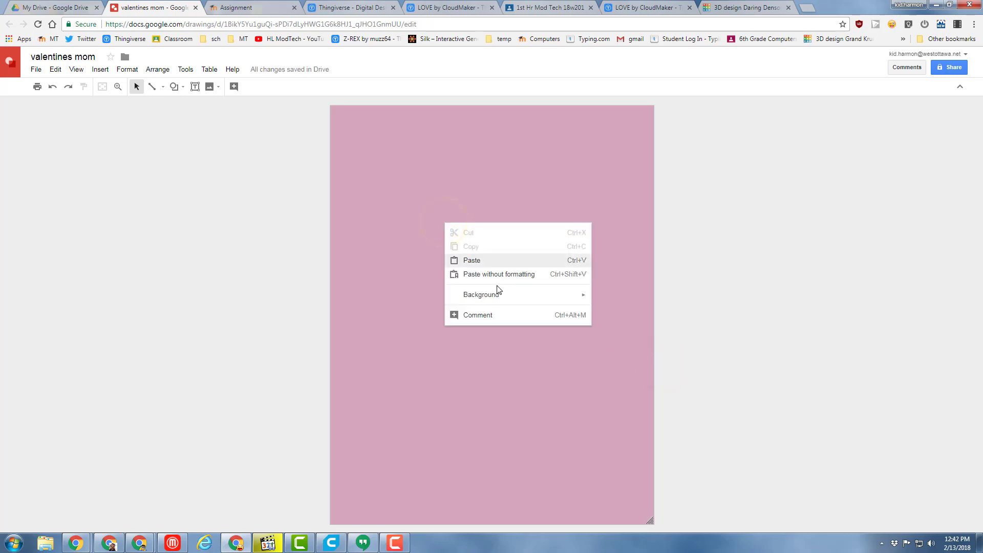
{"action": "left_click", "coordinate": [498, 293]}
{"action": "left_click", "coordinate": [668, 301]}
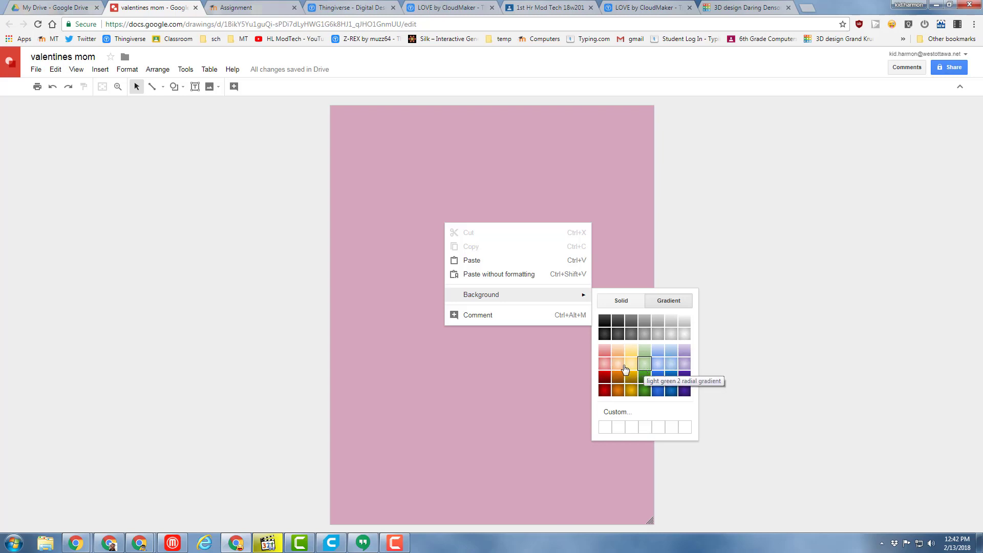
{"action": "left_click", "coordinate": [603, 352]}
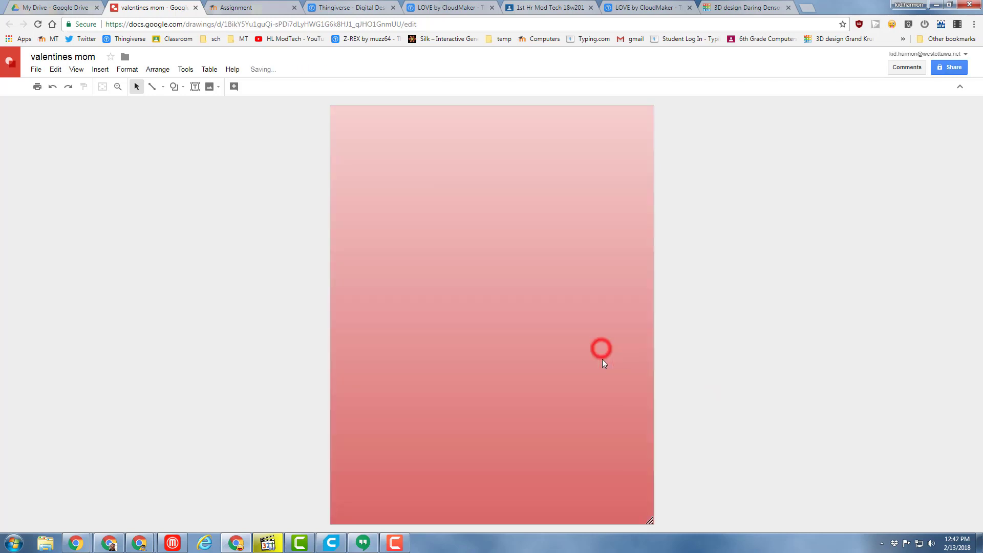
Apply a light purple radial gradient to the page background.
{"action": "right_click", "coordinate": [545, 324]}
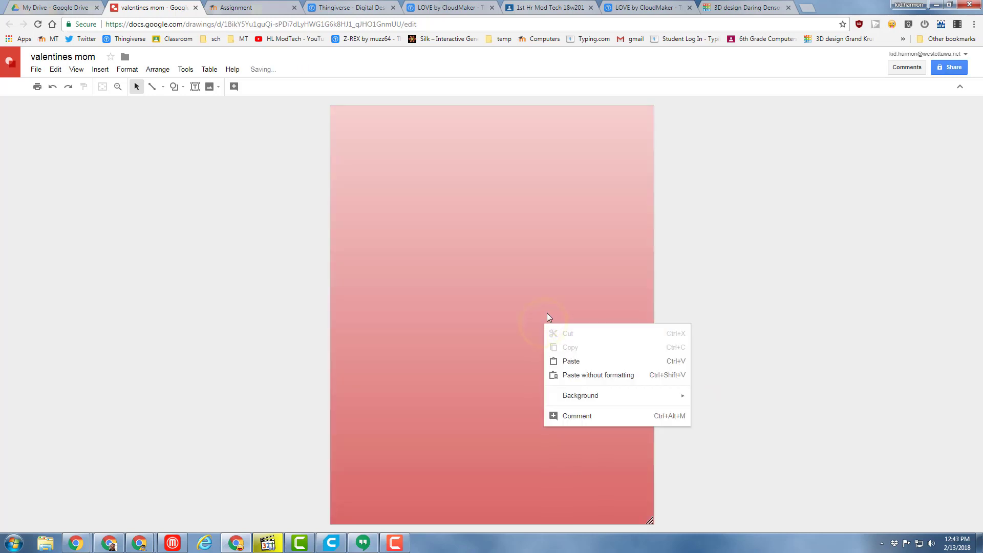
{"action": "left_click", "coordinate": [529, 291]}
{"action": "right_click", "coordinate": [535, 317]}
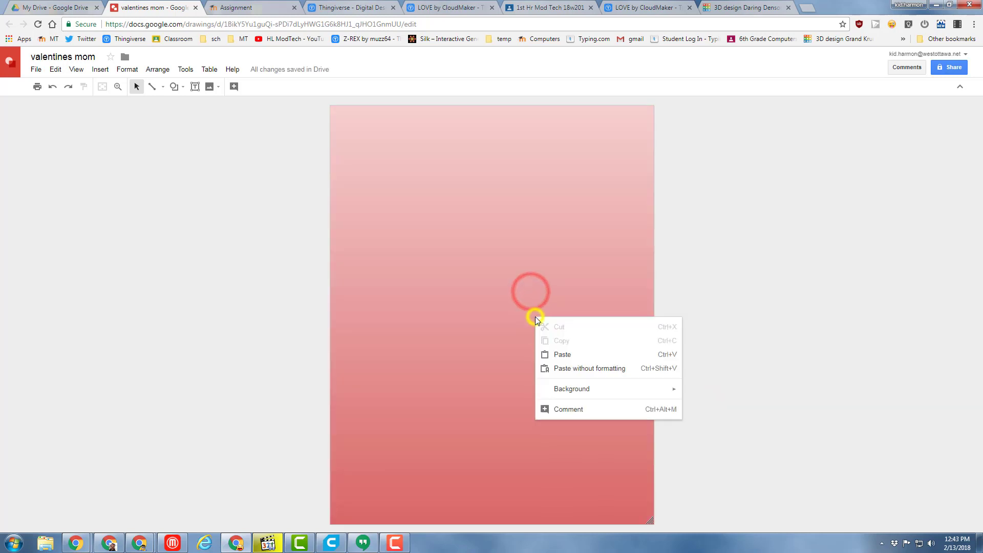
{"action": "left_click", "coordinate": [562, 388]}
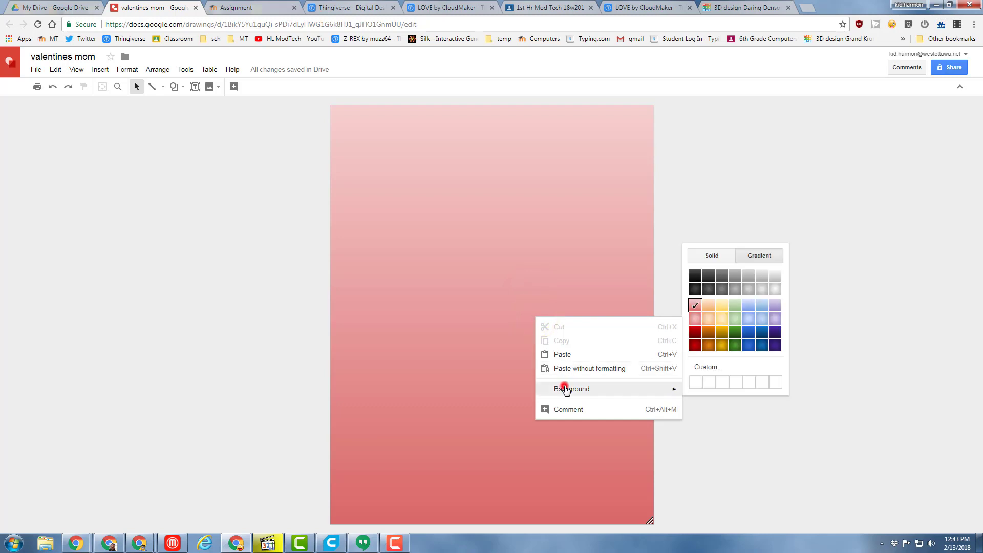
{"action": "left_click", "coordinate": [595, 395]}
{"action": "left_click", "coordinate": [773, 318]}
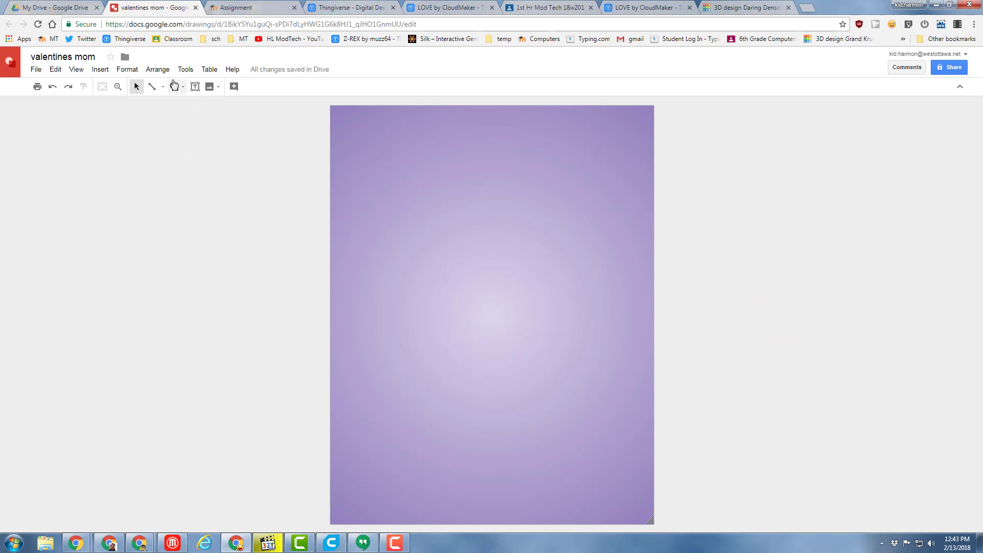
Insert word art reading "Happy Valentines Day" and place it near the upper edge of the page.
{"action": "left_click", "coordinate": [100, 70]}
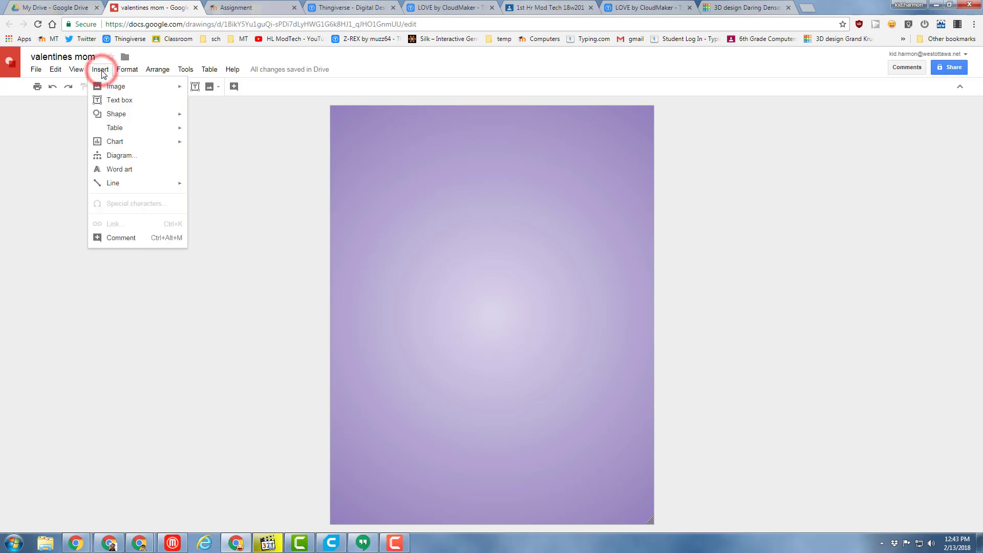
{"action": "left_click", "coordinate": [121, 168]}
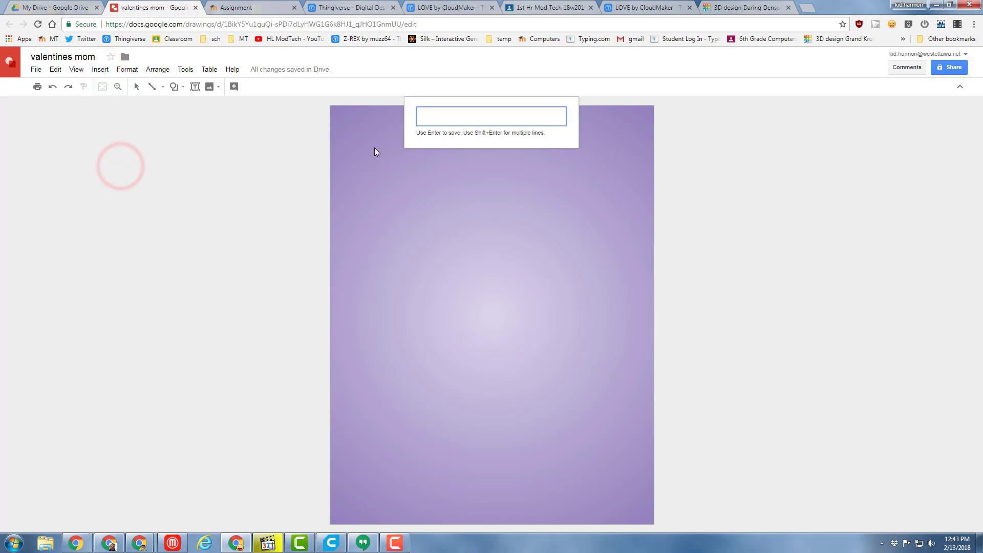
{"action": "type", "text": "Happy Valentines Day"}
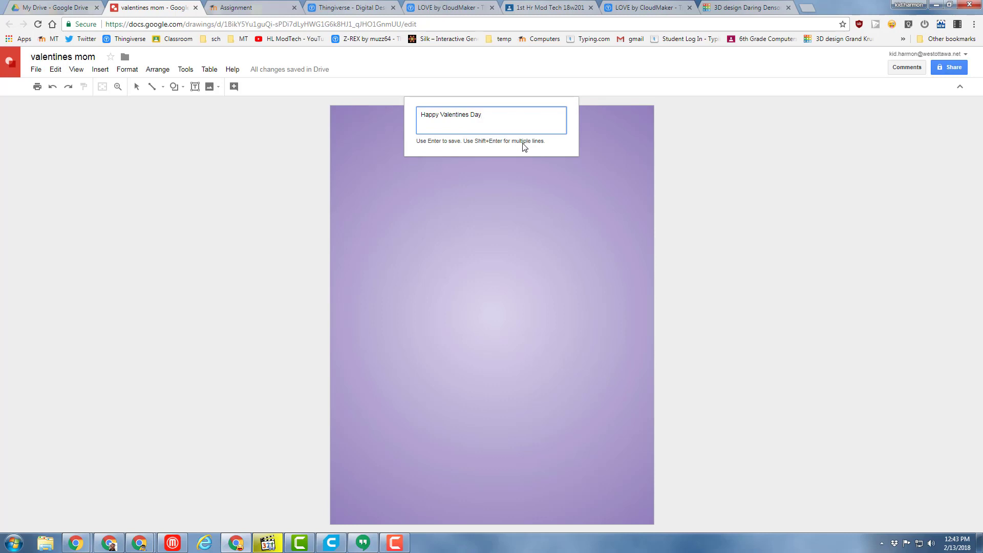
{"action": "key", "text": "Return"}
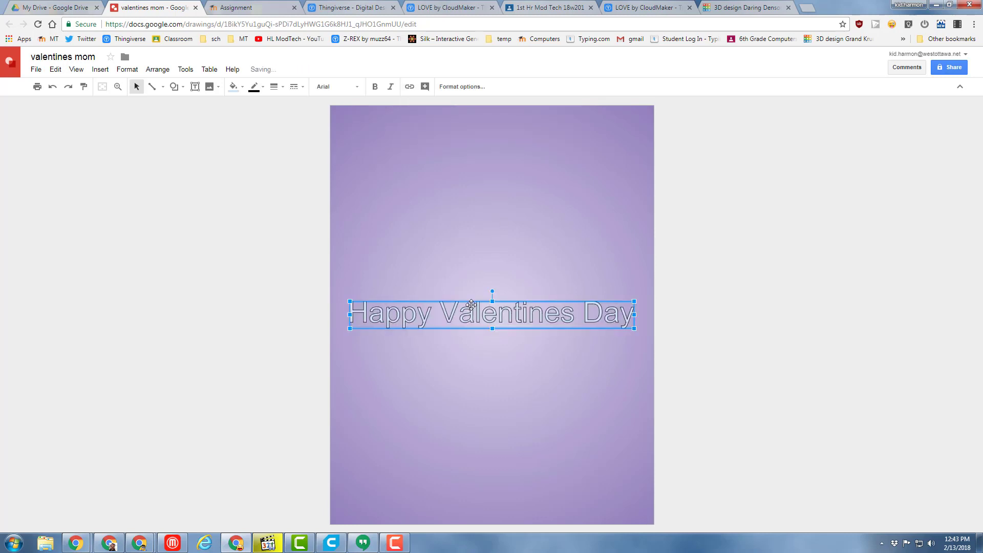
{"action": "left_click_drag", "start_coordinate": [473, 302], "coordinate": [469, 133]}
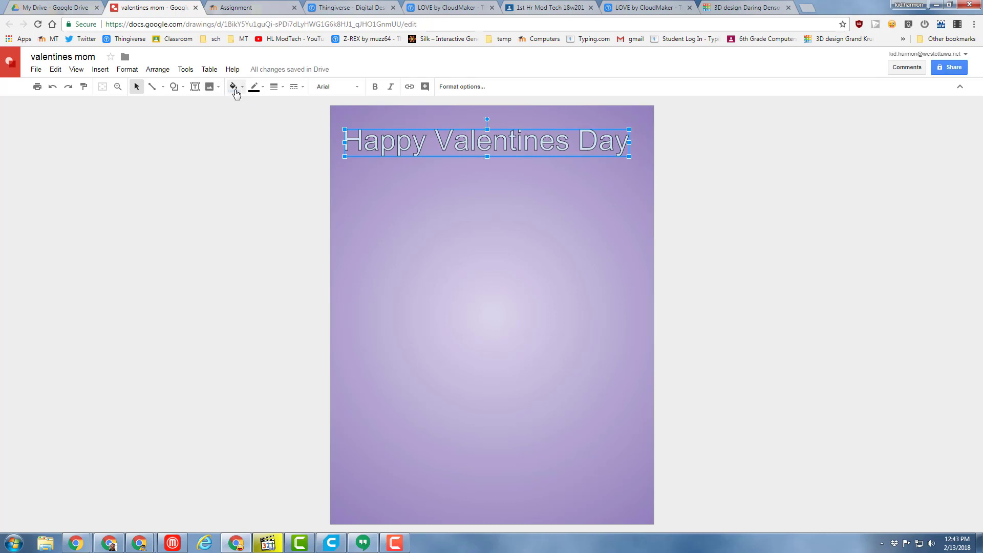
Fill the "Happy Valentines Day" word art with a dark red linear gradient.
{"action": "left_click", "coordinate": [244, 91]}
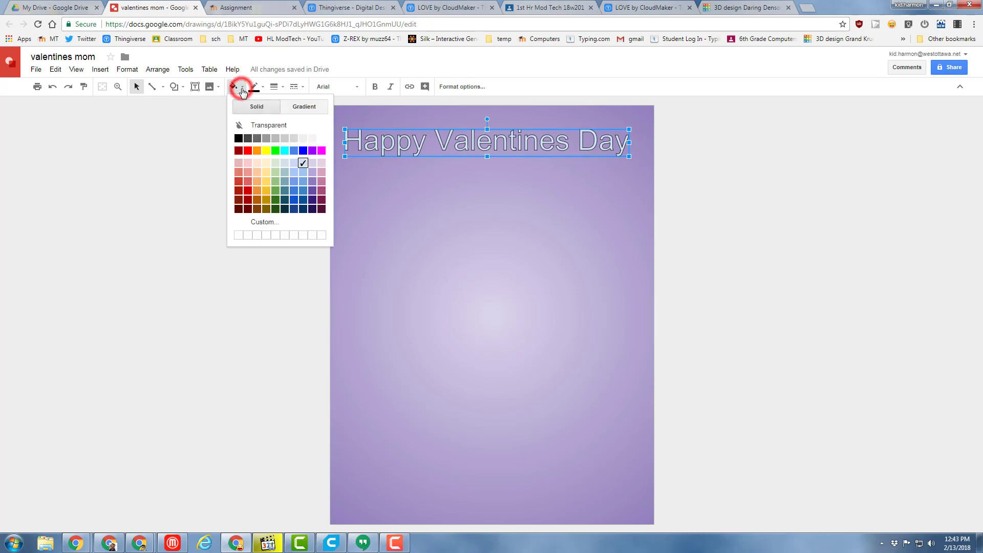
{"action": "left_click", "coordinate": [297, 107]}
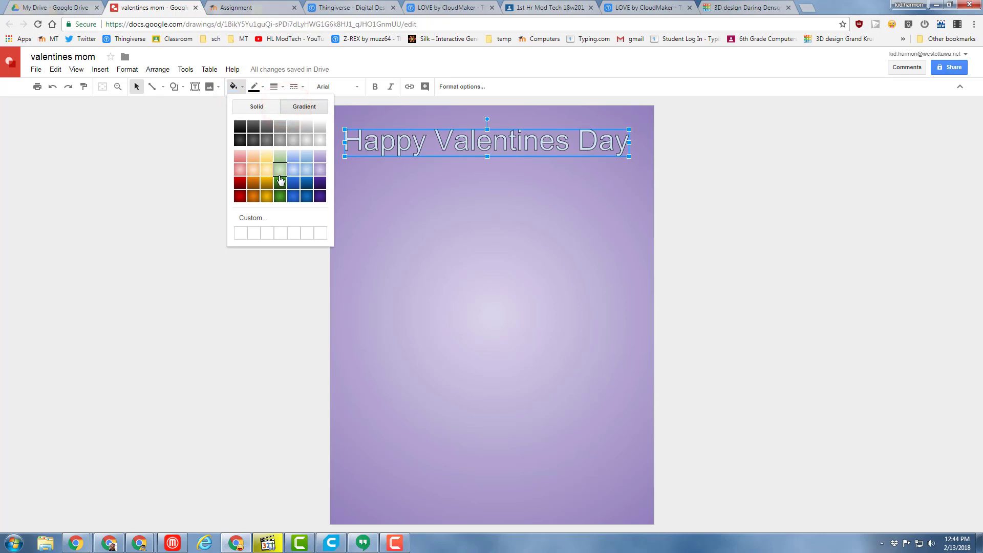
{"action": "left_click", "coordinate": [241, 183]}
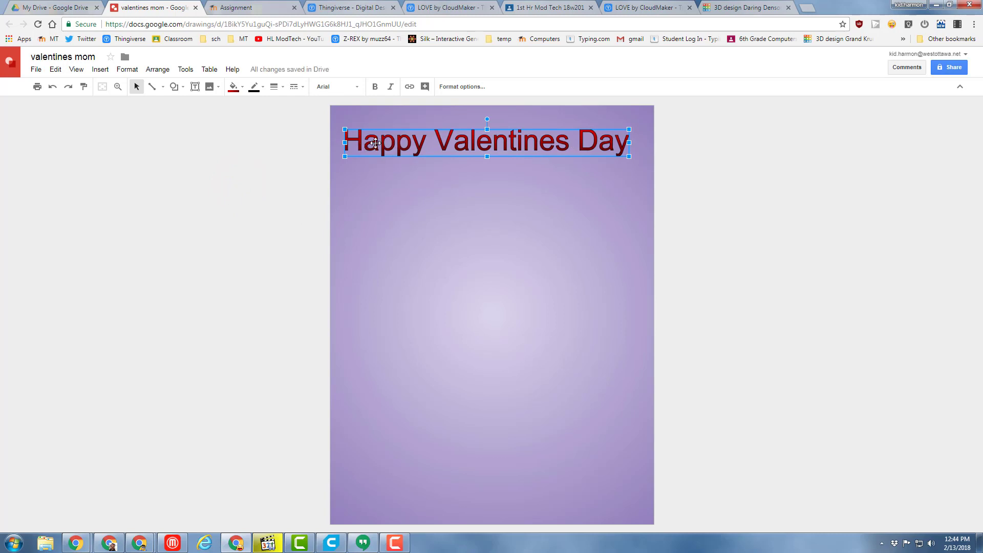
Change the word art's font to Lobster and move it over toward the right edge of the page.
{"action": "left_click", "coordinate": [359, 87]}
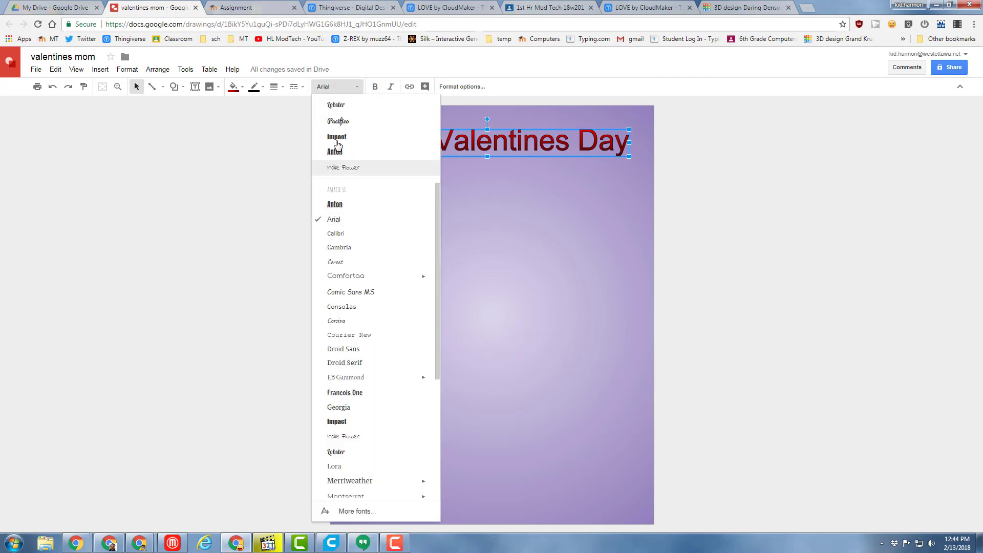
{"action": "left_click", "coordinate": [340, 106]}
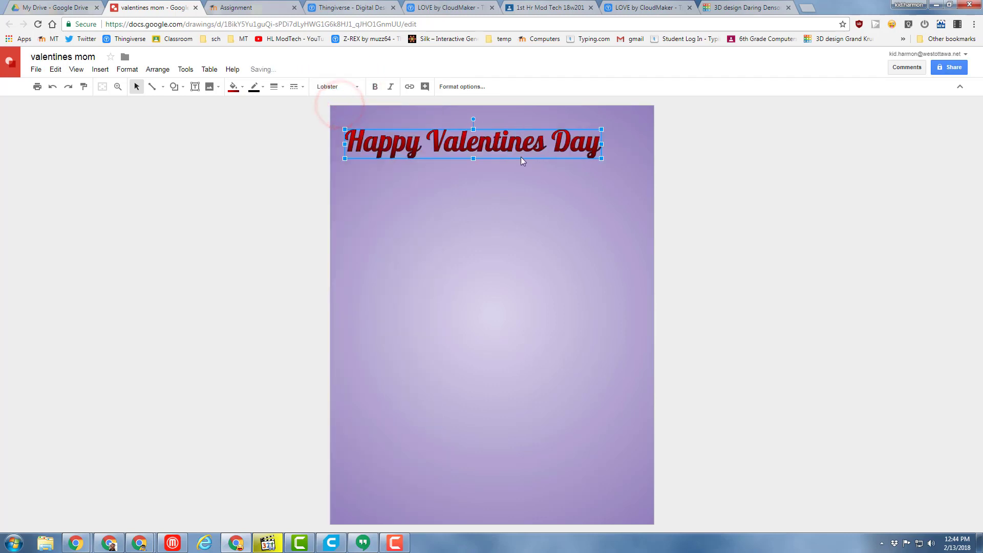
{"action": "left_click", "coordinate": [485, 144]}
{"action": "left_click_drag", "start_coordinate": [528, 145], "coordinate": [577, 149]}
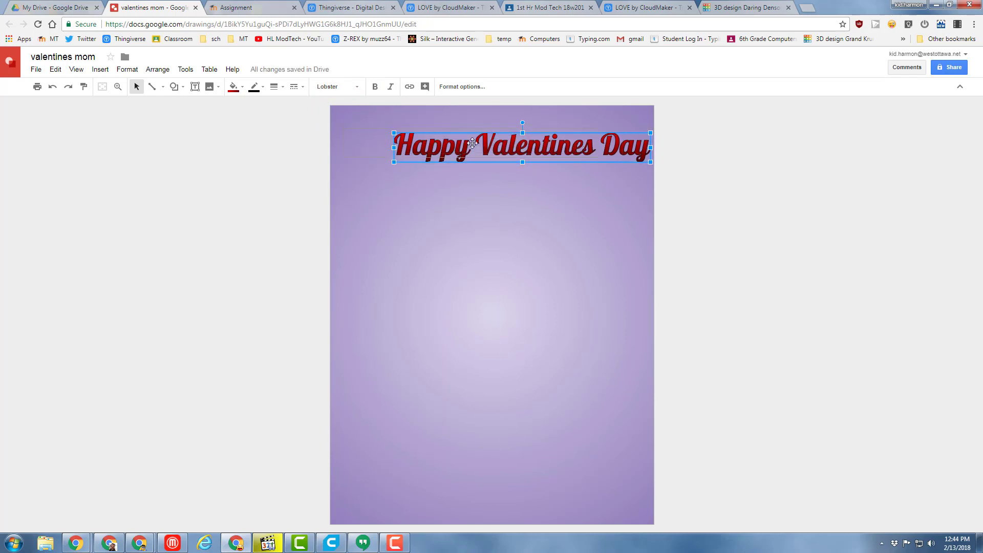
Move the "Happy Valentines Day" word art back toward the horizontal center of the page and duplicate it.
{"action": "left_click_drag", "start_coordinate": [473, 143], "coordinate": [437, 137]}
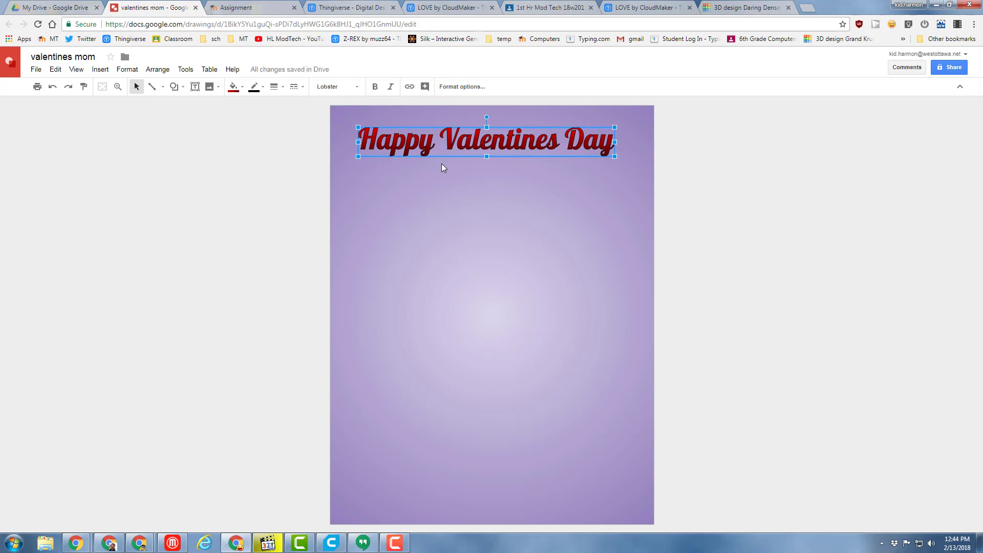
{"action": "key", "text": "ctrl+d"}
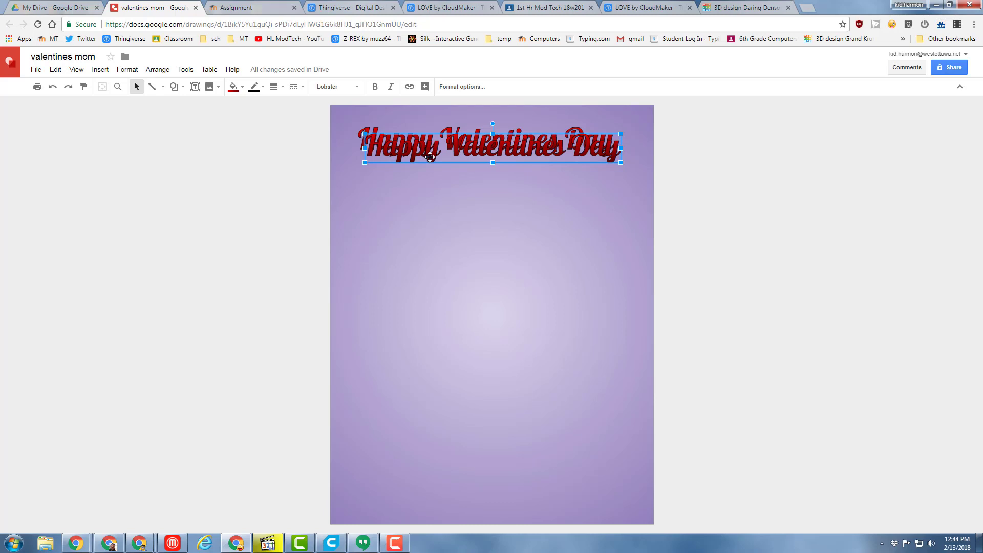
Fill the duplicate heading with a light gray gradient and line it up slightly below the red original.
{"action": "left_click", "coordinate": [233, 87]}
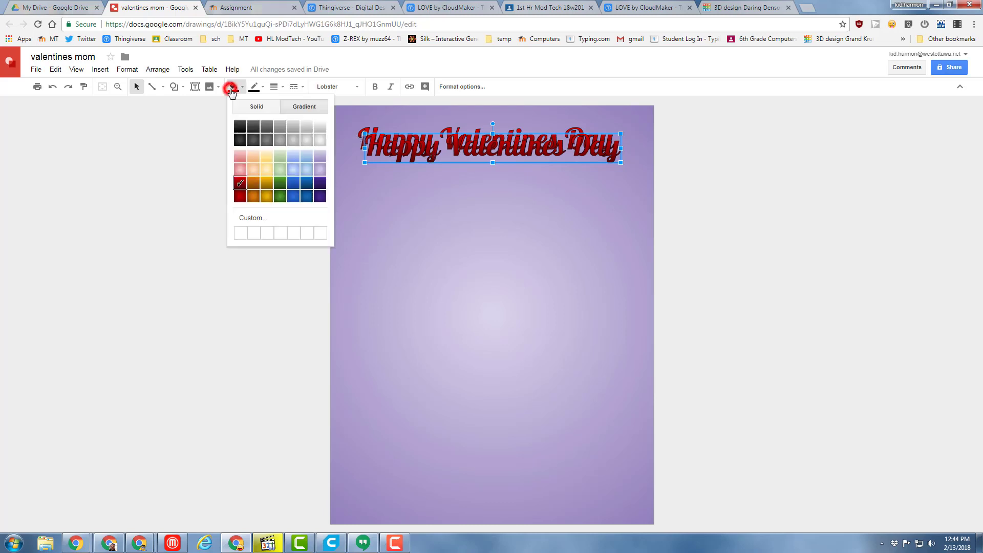
{"action": "left_click", "coordinate": [307, 134]}
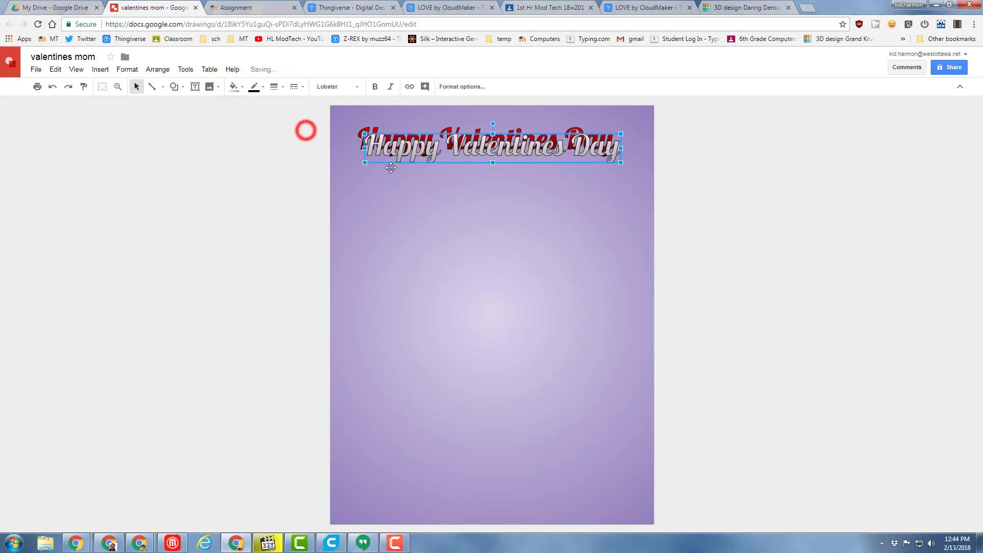
{"action": "left_click", "coordinate": [431, 150]}
{"action": "left_click_drag", "start_coordinate": [430, 149], "coordinate": [424, 147]}
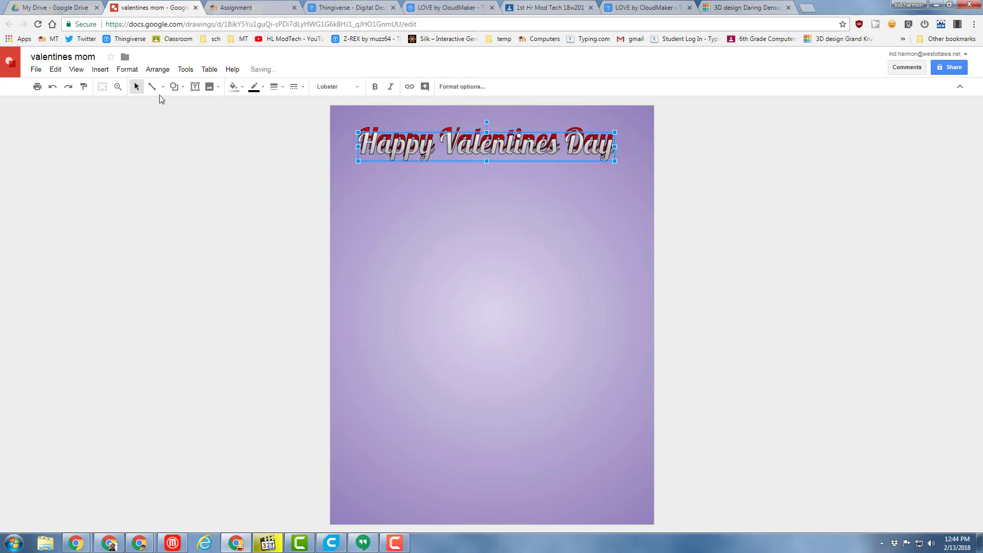
Send the gray copy of the heading backward so it sits behind the red word art.
{"action": "left_click", "coordinate": [118, 87]}
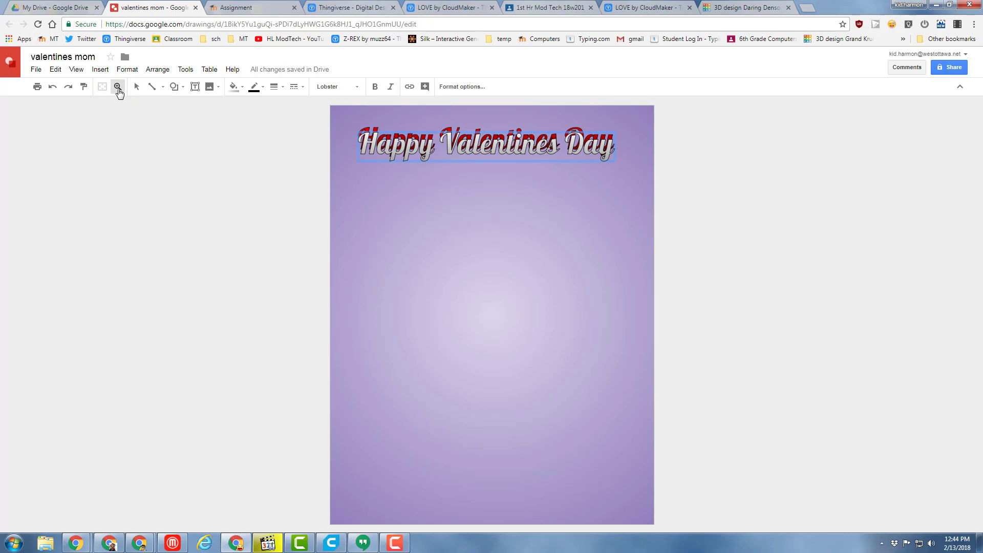
{"action": "left_click", "coordinate": [117, 87]}
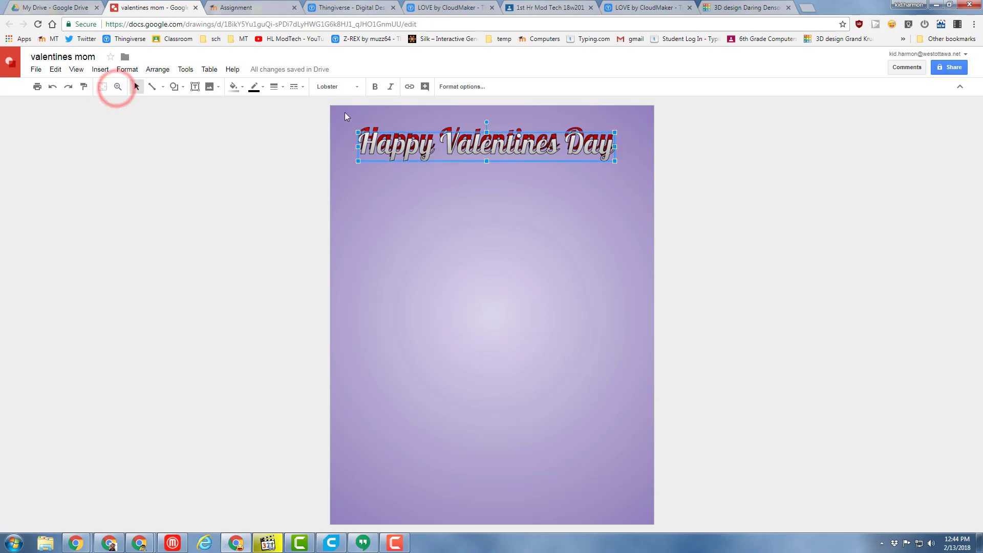
{"action": "left_click", "coordinate": [117, 87]}
{"action": "left_click", "coordinate": [117, 88]}
{"action": "left_click_drag", "start_coordinate": [314, 110], "coordinate": [620, 197]}
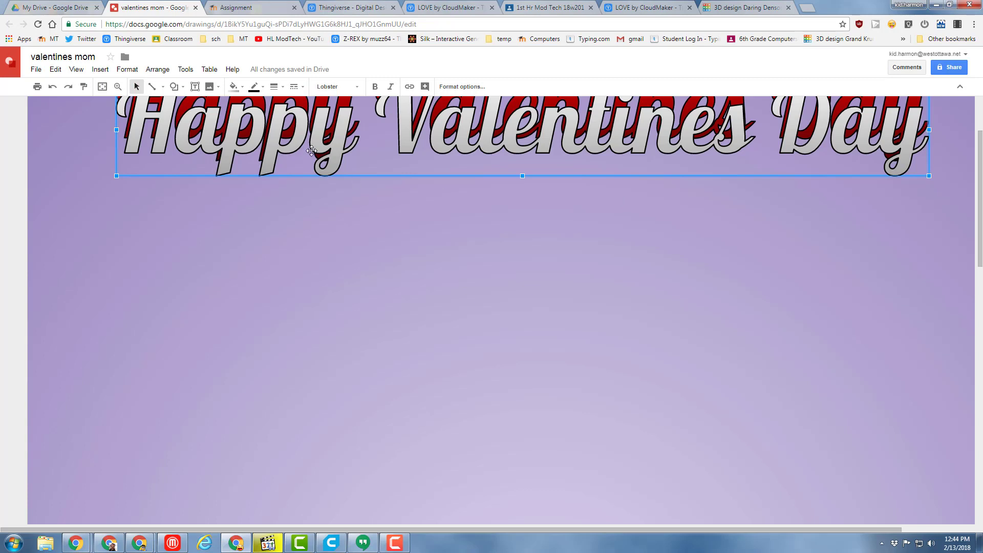
{"action": "left_click", "coordinate": [241, 218]}
{"action": "left_click", "coordinate": [330, 160]}
{"action": "left_click", "coordinate": [157, 70]}
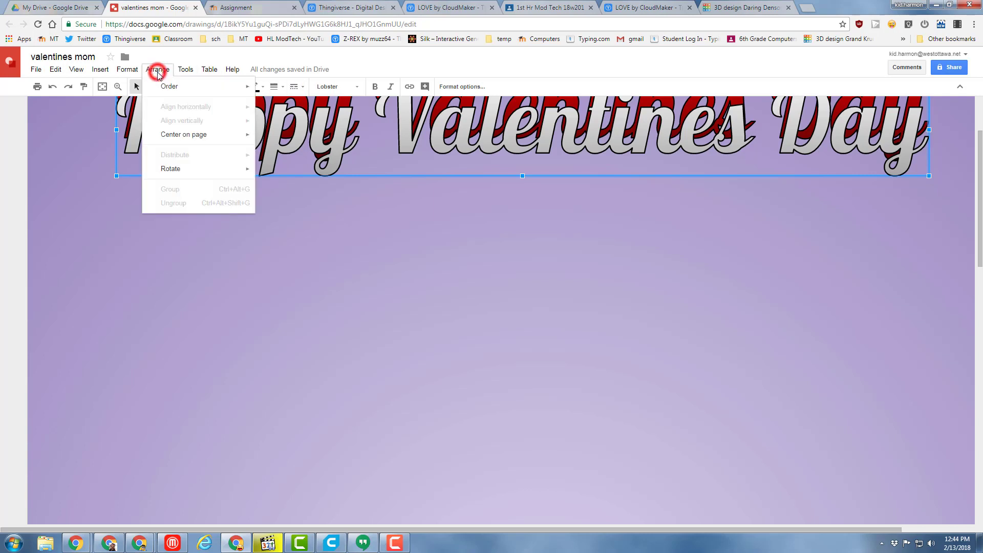
{"action": "mouse_move", "coordinate": [163, 88]}
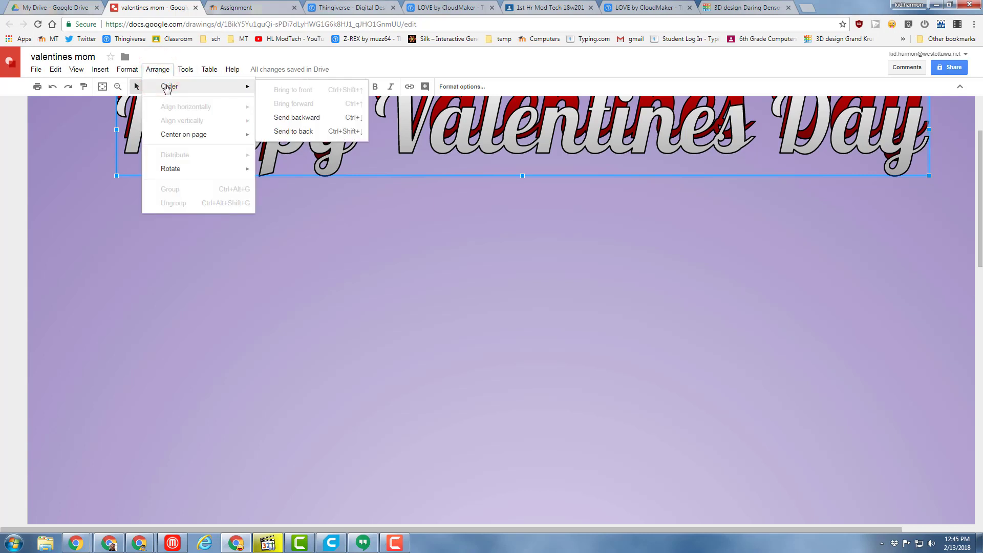
{"action": "left_click", "coordinate": [313, 119]}
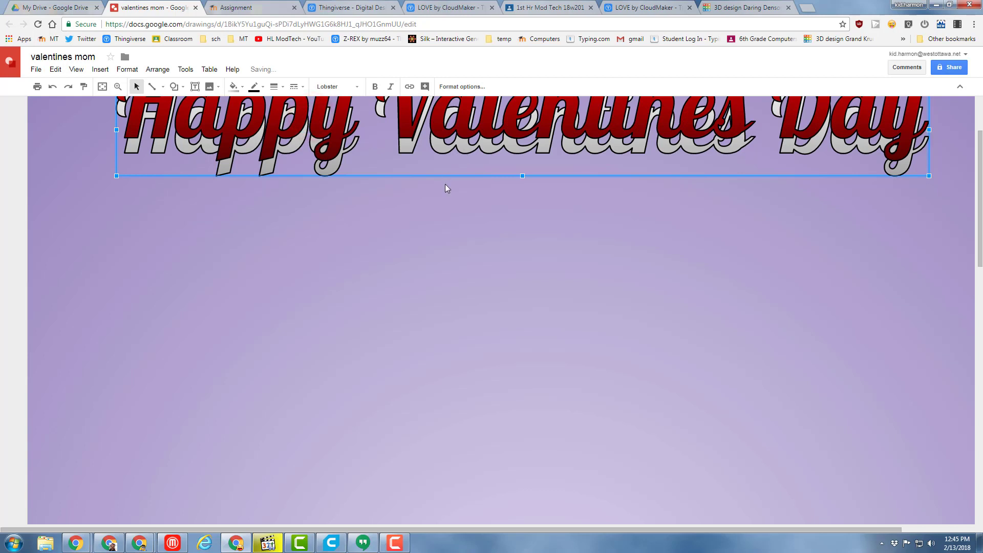
Shift the red heading down over the gray copy with a slight offset, leaving a thin gray shadow edge.
{"action": "left_click", "coordinate": [477, 145]}
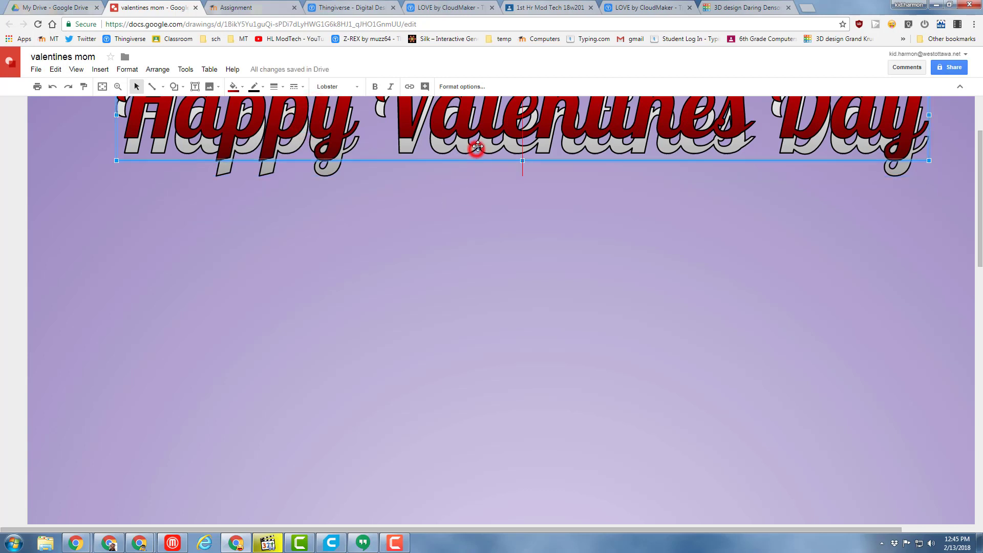
{"action": "left_click_drag", "start_coordinate": [477, 136], "coordinate": [475, 143]}
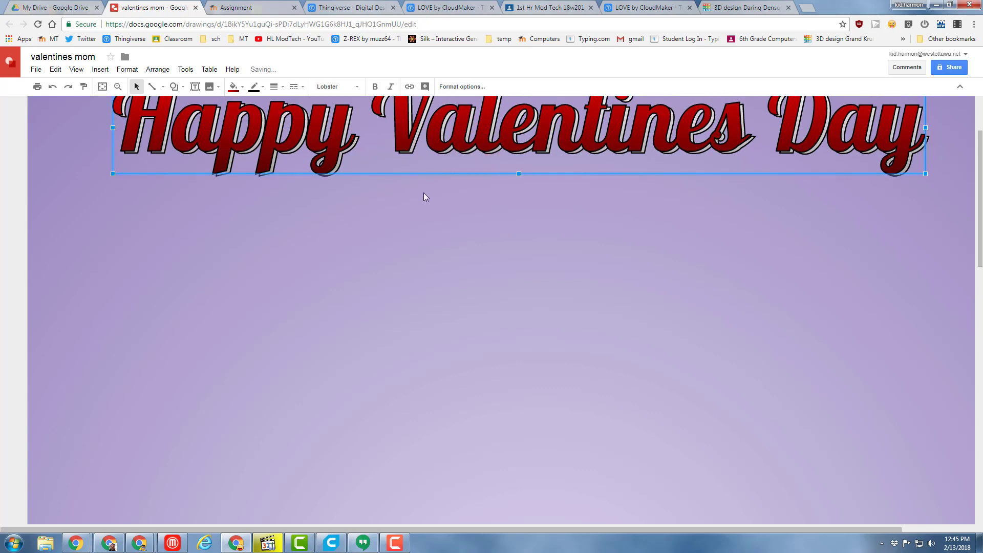
{"action": "left_click", "coordinate": [102, 91]}
{"action": "left_click", "coordinate": [492, 193]}
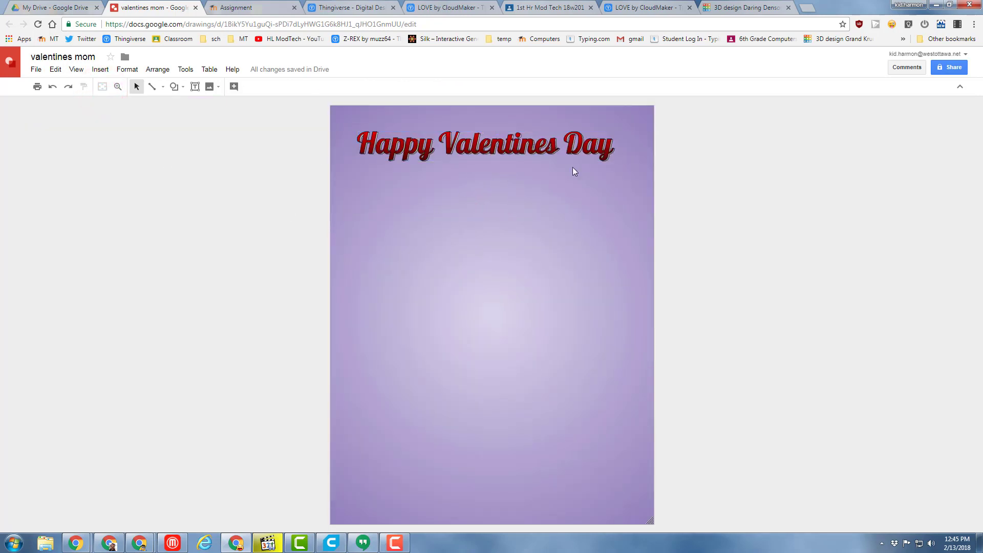
Group the red heading with its gray shadow copy and nudge the group slightly up and toward the right edge.
{"action": "left_click", "coordinate": [135, 88]}
{"action": "left_click_drag", "start_coordinate": [287, 113], "coordinate": [706, 219]}
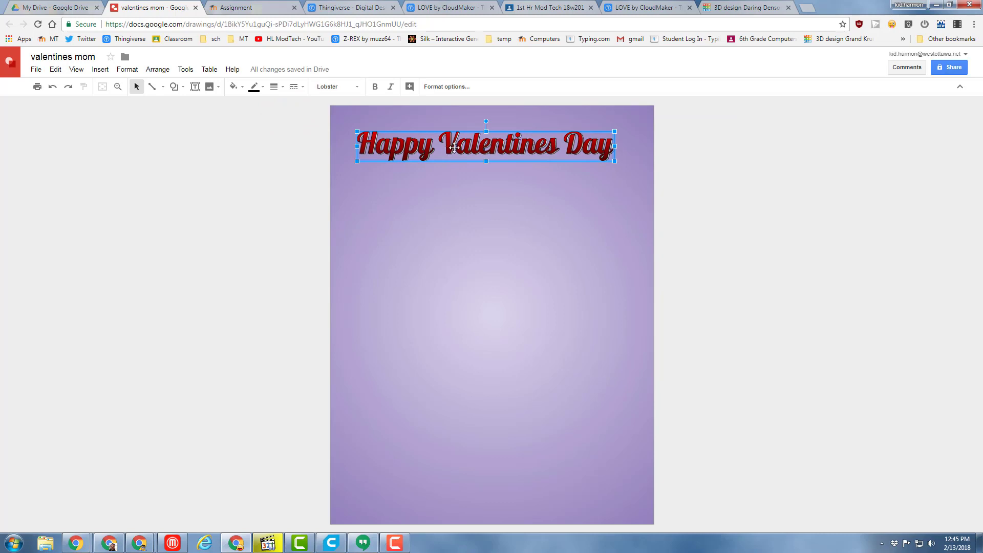
{"action": "left_click", "coordinate": [157, 69]}
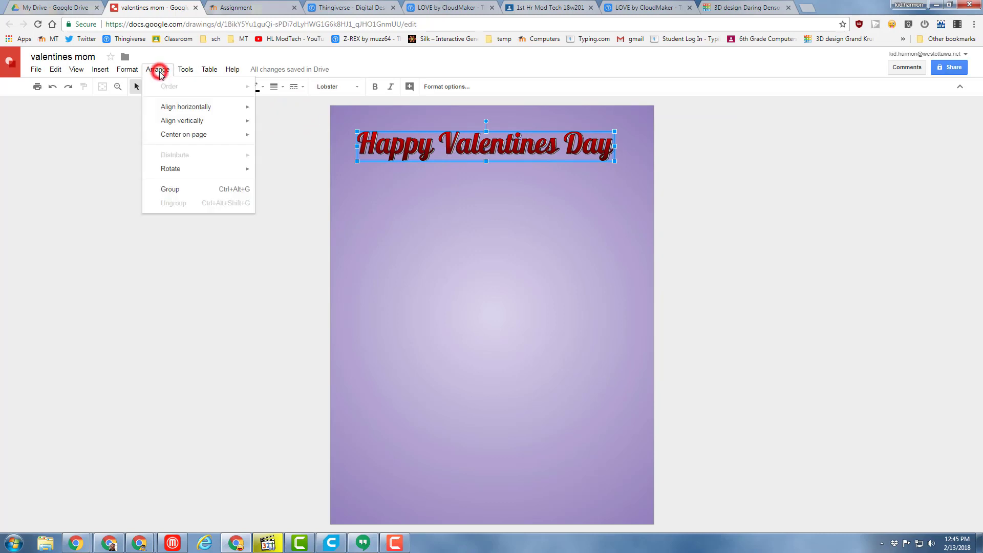
{"action": "left_click", "coordinate": [179, 190]}
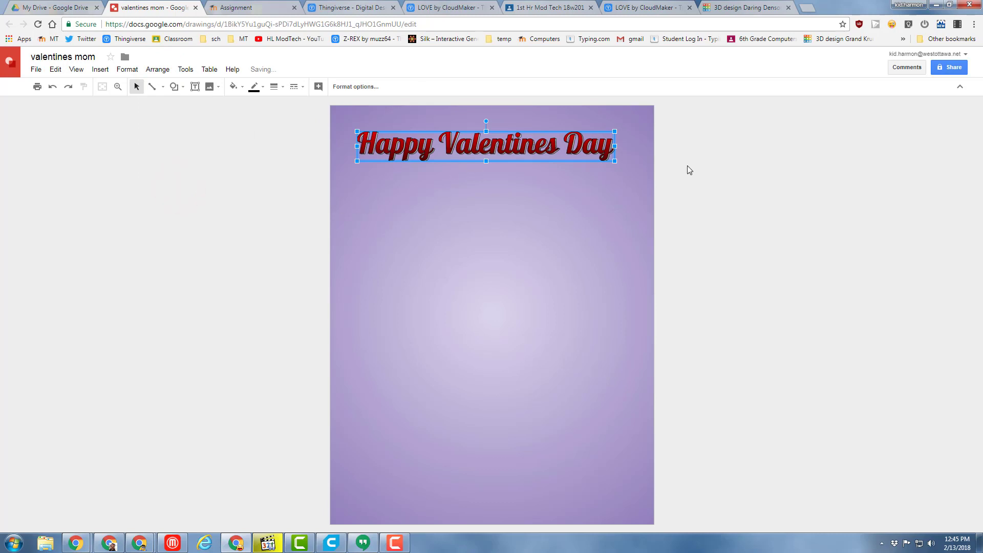
{"action": "left_click", "coordinate": [712, 165]}
{"action": "left_click", "coordinate": [504, 148]}
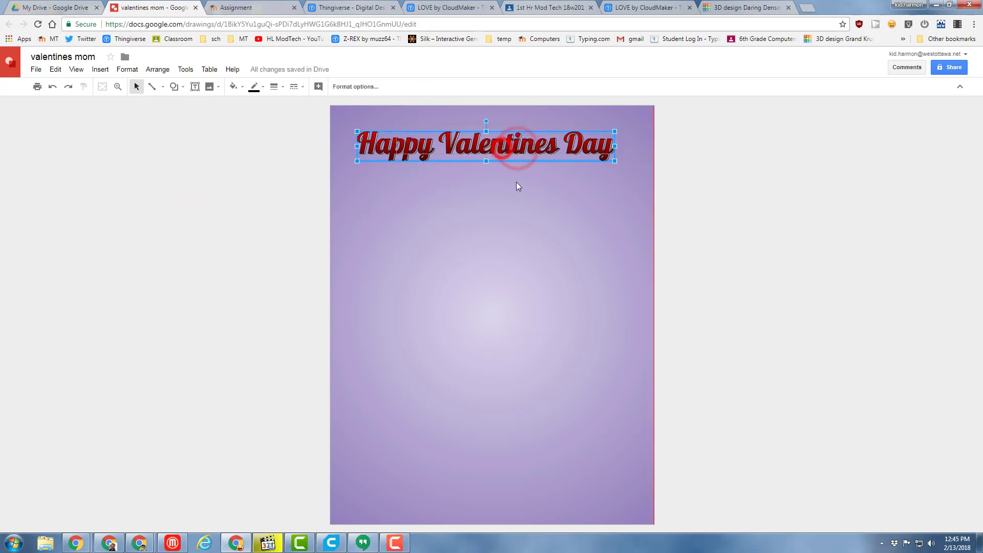
{"action": "mouse_move", "coordinate": [502, 148]}
{"action": "left_mouse_down"}
{"action": "mouse_move", "coordinate": [518, 182]}
{"action": "mouse_move", "coordinate": [493, 166]}
{"action": "mouse_move", "coordinate": [490, 136]}
{"action": "mouse_move", "coordinate": [493, 146]}
{"action": "mouse_move", "coordinate": [511, 143]}
{"action": "left_mouse_up"}
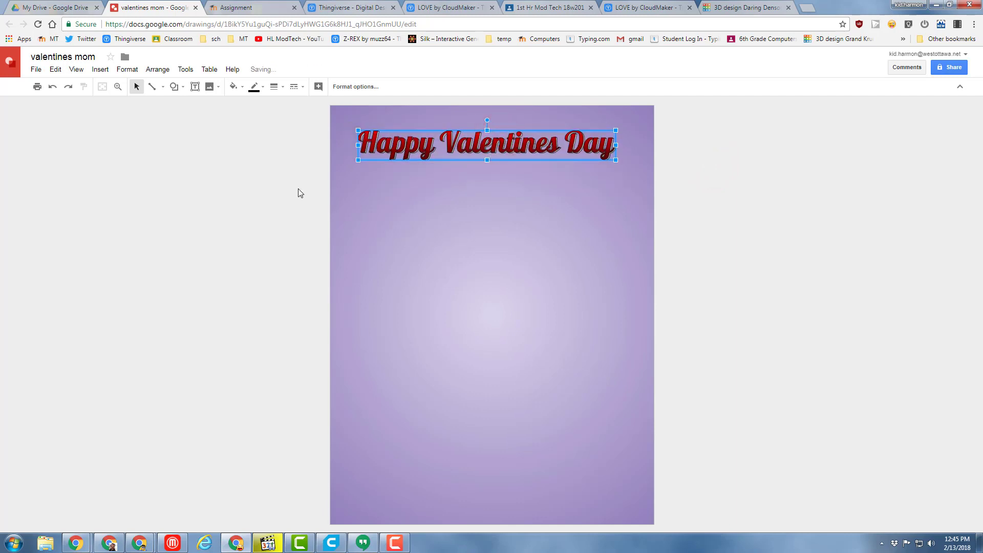
Search the web for "heart" images and insert the red heart outline with the empty center.
{"action": "left_click", "coordinate": [218, 92]}
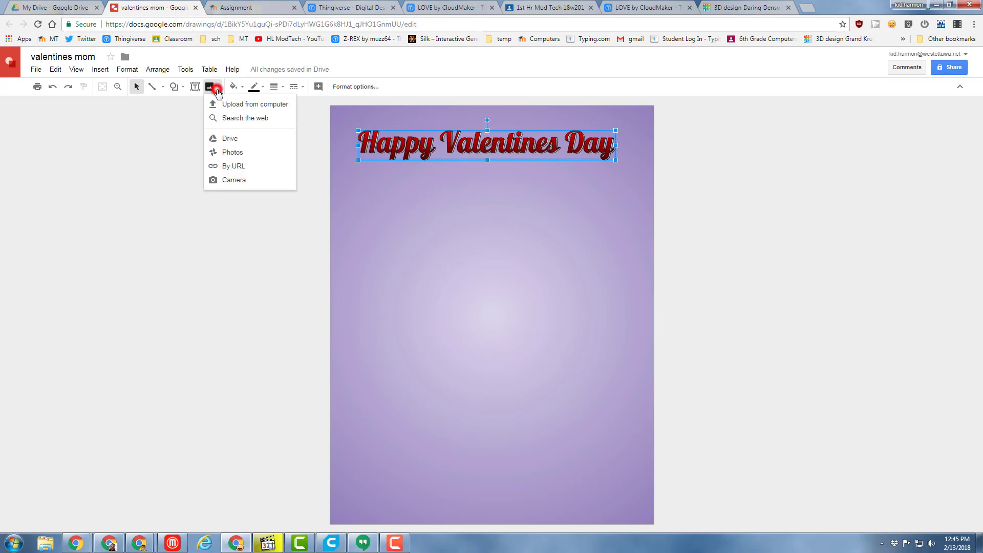
{"action": "left_click", "coordinate": [233, 118]}
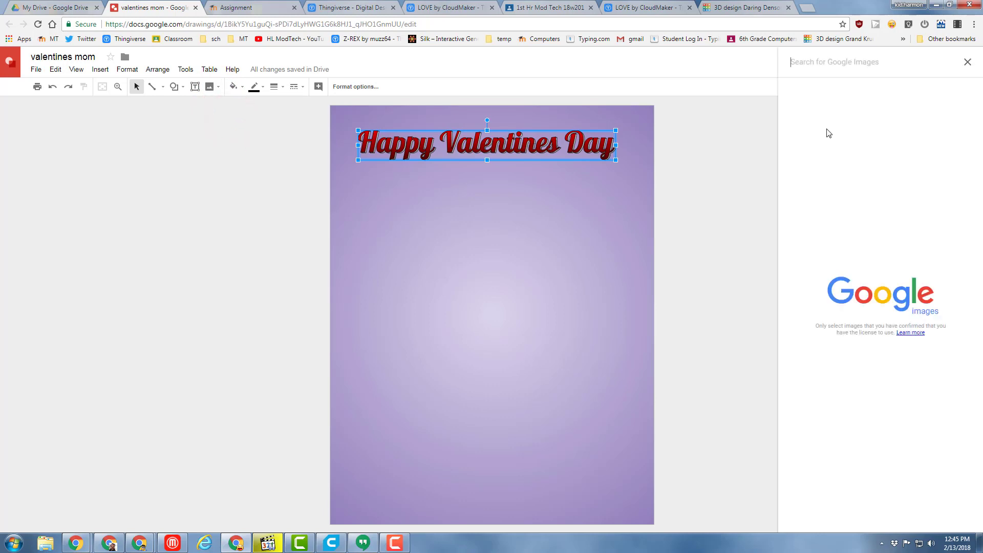
{"action": "left_click", "coordinate": [829, 66]}
{"action": "type", "text": "heart"}
{"action": "key", "text": "Return"}
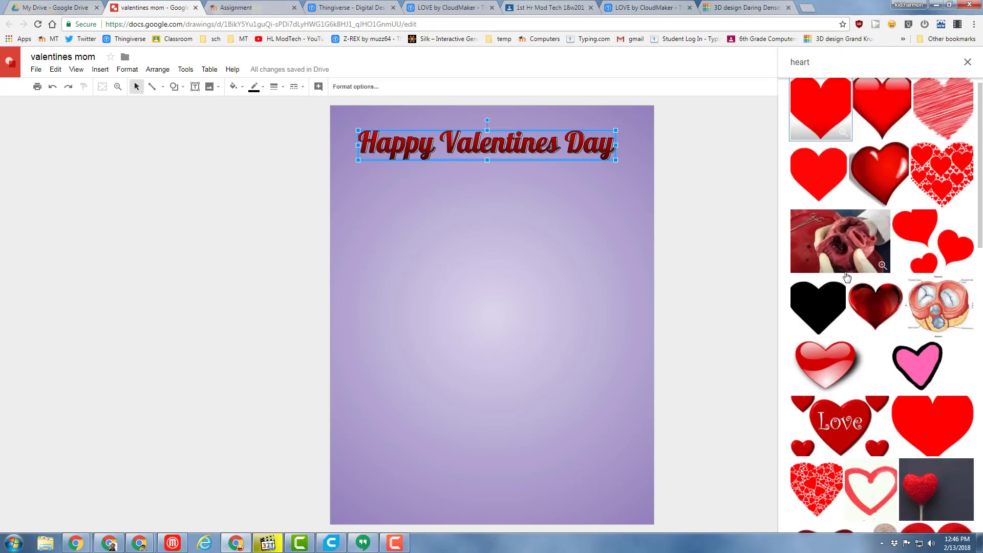
{"action": "scroll", "coordinate": [846, 281], "scroll_direction": "down", "scroll_amount": 7}
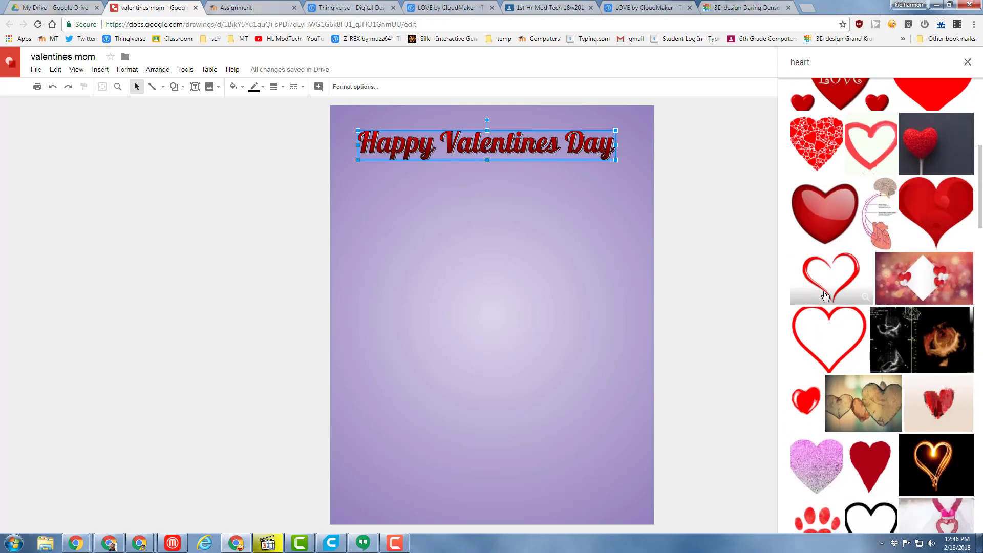
{"action": "left_click", "coordinate": [828, 326]}
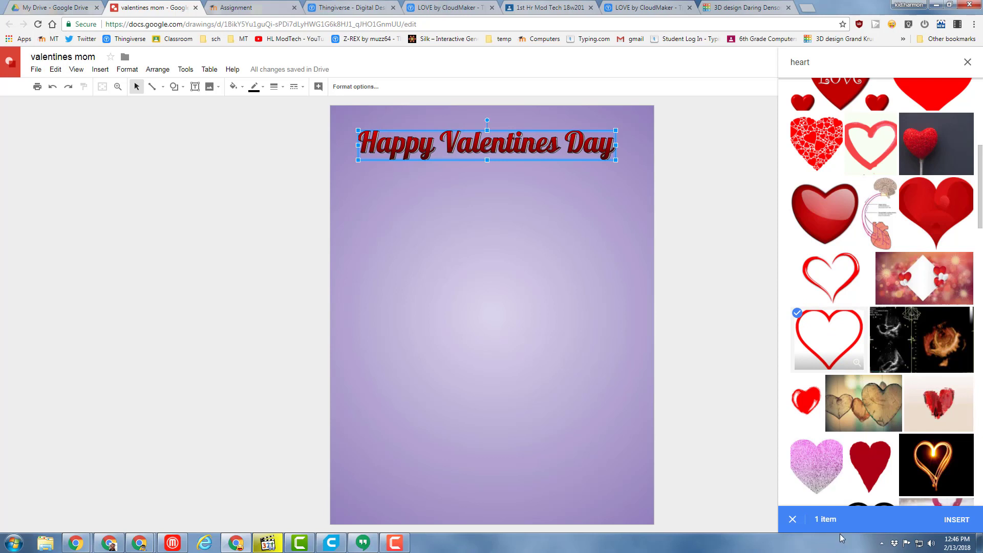
{"action": "left_click", "coordinate": [957, 520]}
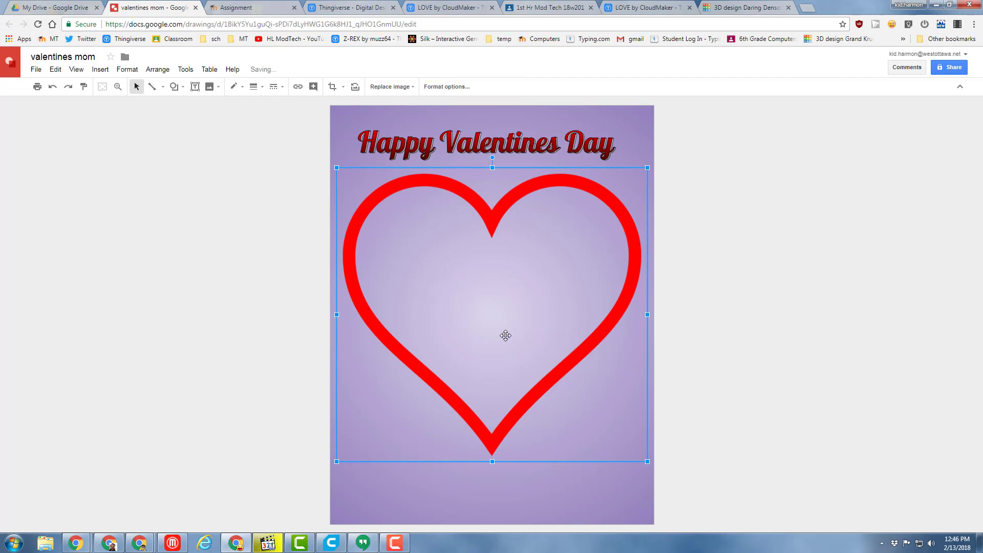
Shrink the heart image proportionally to about half of its inserted size.
{"action": "left_click_drag", "start_coordinate": [647, 168], "coordinate": [496, 296]}
{"action": "left_click", "coordinate": [496, 296]}
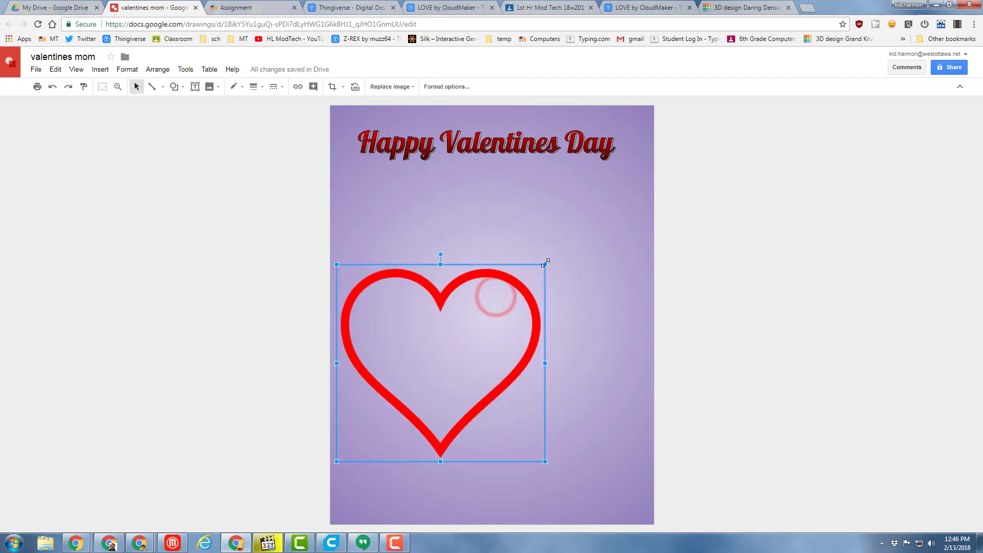
{"action": "left_click_drag", "start_coordinate": [546, 261], "coordinate": [506, 290]}
{"action": "left_click", "coordinate": [507, 290]}
{"action": "left_click_drag", "start_coordinate": [544, 264], "coordinate": [494, 304]}
Move the heart up beneath the heading and tilt it slightly counterclockwise.
{"action": "left_click_drag", "start_coordinate": [429, 311], "coordinate": [423, 208]}
{"action": "left_click_drag", "start_coordinate": [522, 253], "coordinate": [529, 219]}
{"action": "left_click_drag", "start_coordinate": [402, 378], "coordinate": [415, 357]}
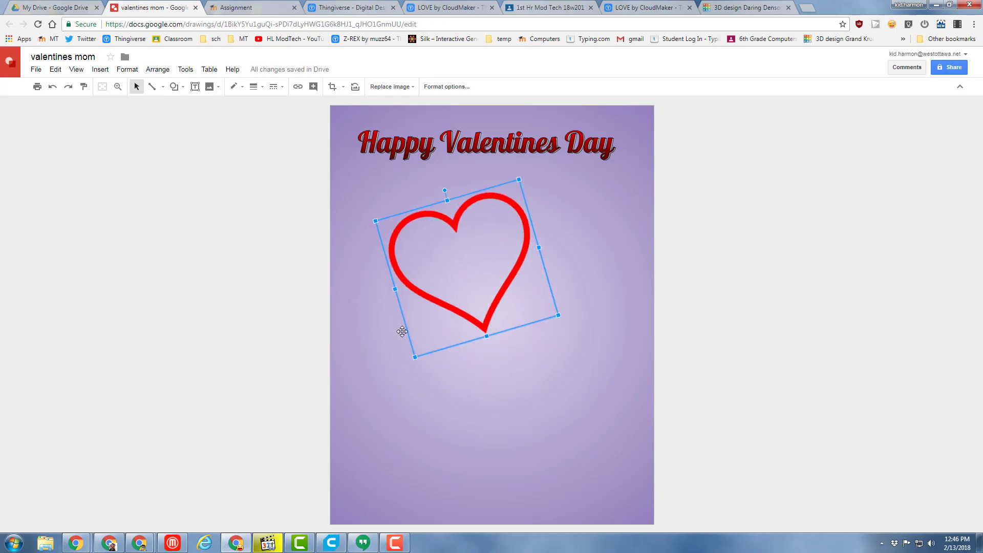
Below the heart, add the text "Thank you mom for all you do for me! You are there for me every day of the year and I do not thank you enough!!!".
{"action": "left_click", "coordinate": [195, 87]}
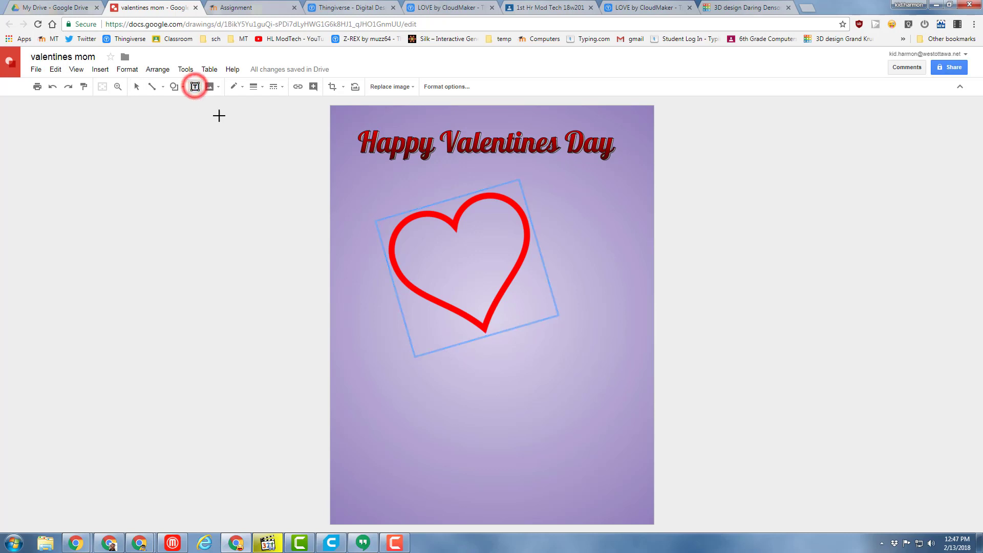
{"action": "left_click", "coordinate": [195, 88]}
{"action": "left_click_drag", "start_coordinate": [496, 355], "coordinate": [642, 426]}
{"action": "left_click", "coordinate": [594, 396]}
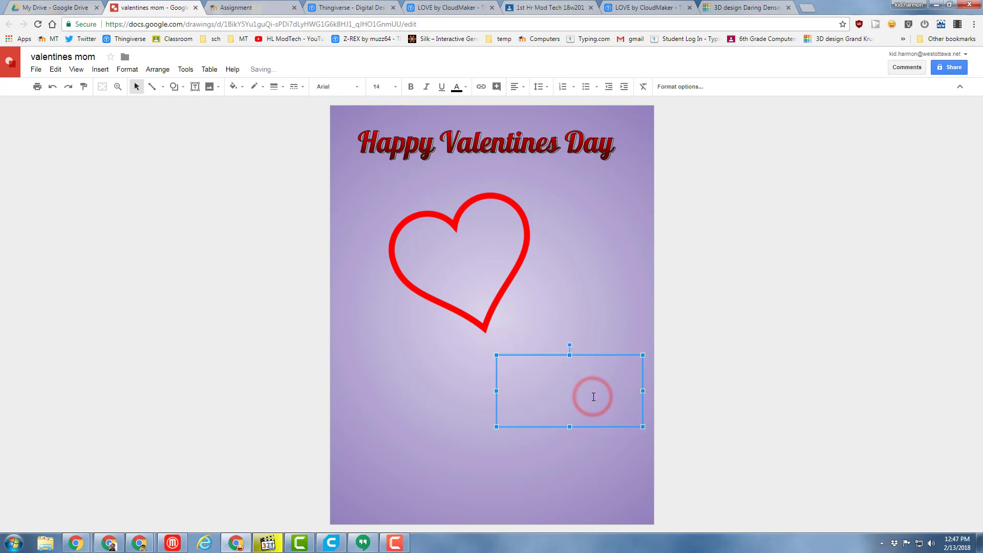
{"action": "type", "text": "Thank you mom for all you do for me! You are there for me every day of the year and I do not thank you enough!!!"}
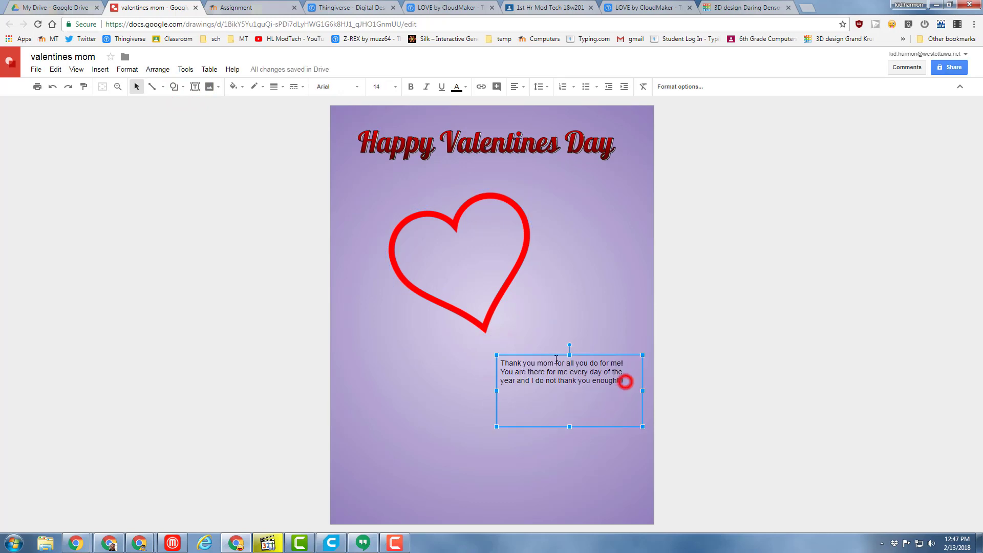
Set the whole thank-you message to the Impact font at size 24.
{"action": "left_click_drag", "start_coordinate": [625, 381], "coordinate": [498, 346]}
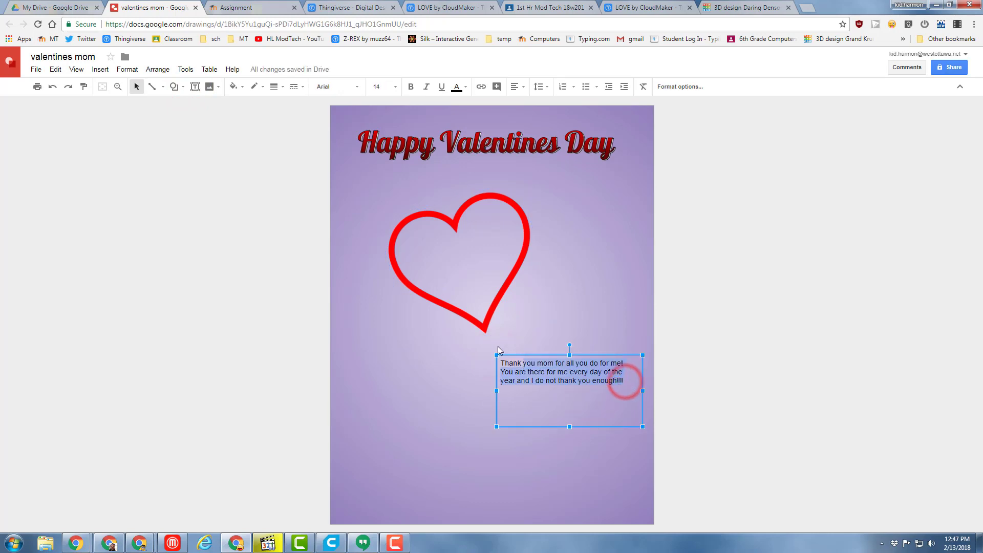
{"action": "left_click", "coordinate": [356, 87]}
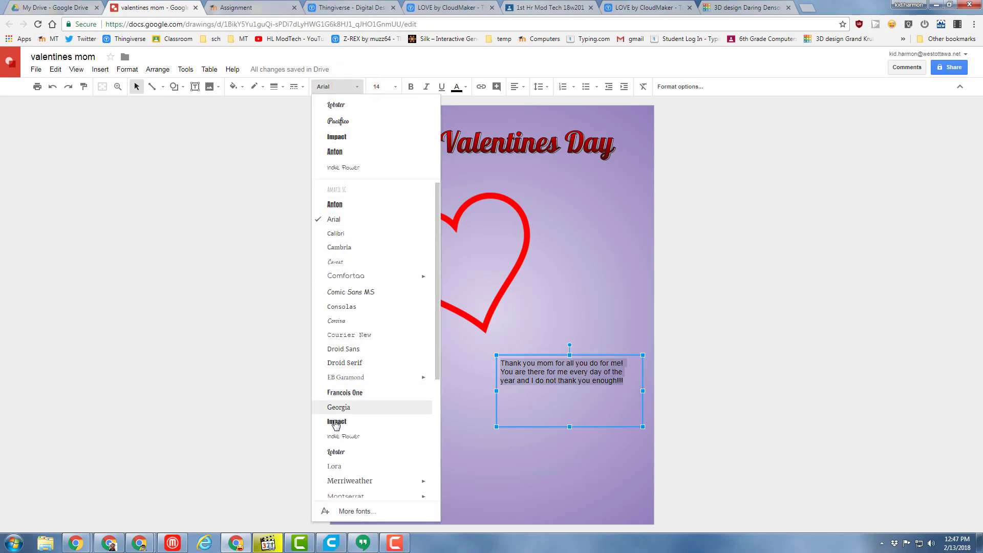
{"action": "left_click", "coordinate": [337, 421]}
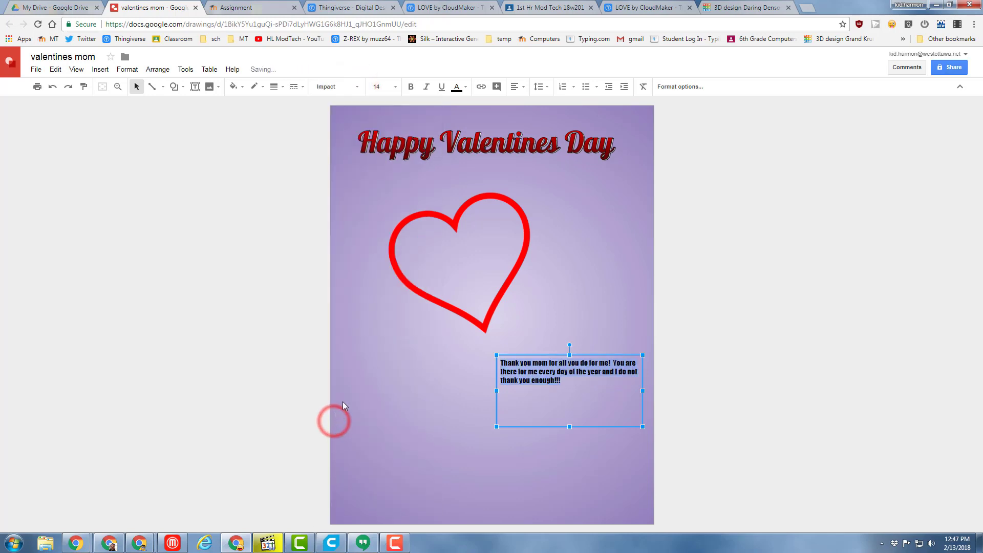
{"action": "left_click", "coordinate": [396, 88]}
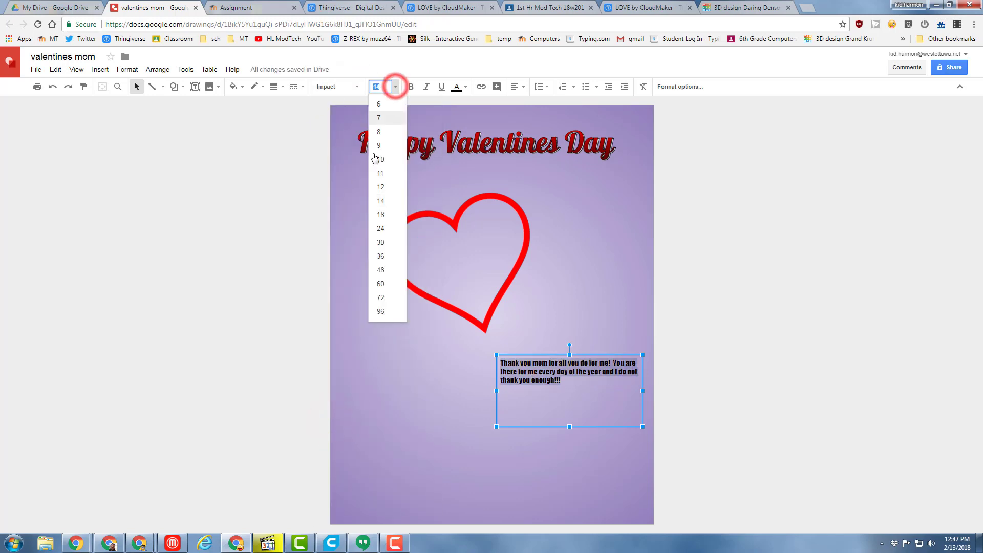
{"action": "left_click", "coordinate": [385, 235]}
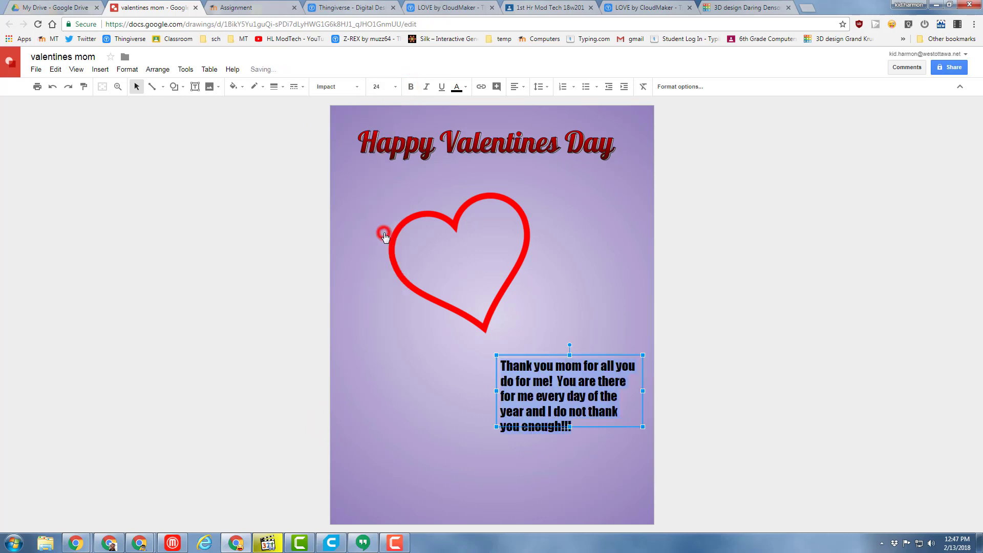
Try a light pink text color on the thank-you message and set it back to black.
{"action": "left_click", "coordinate": [571, 426]}
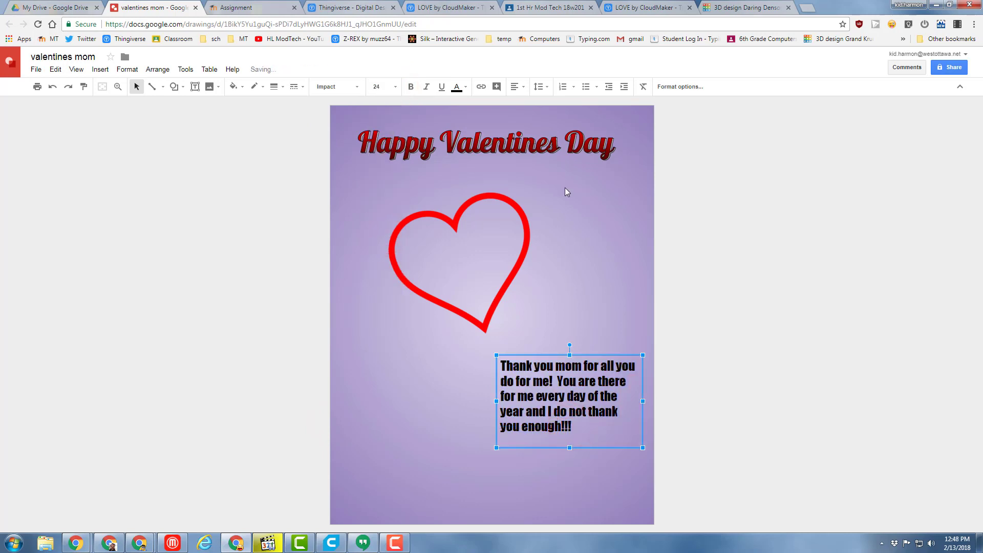
{"action": "left_click", "coordinate": [461, 86]}
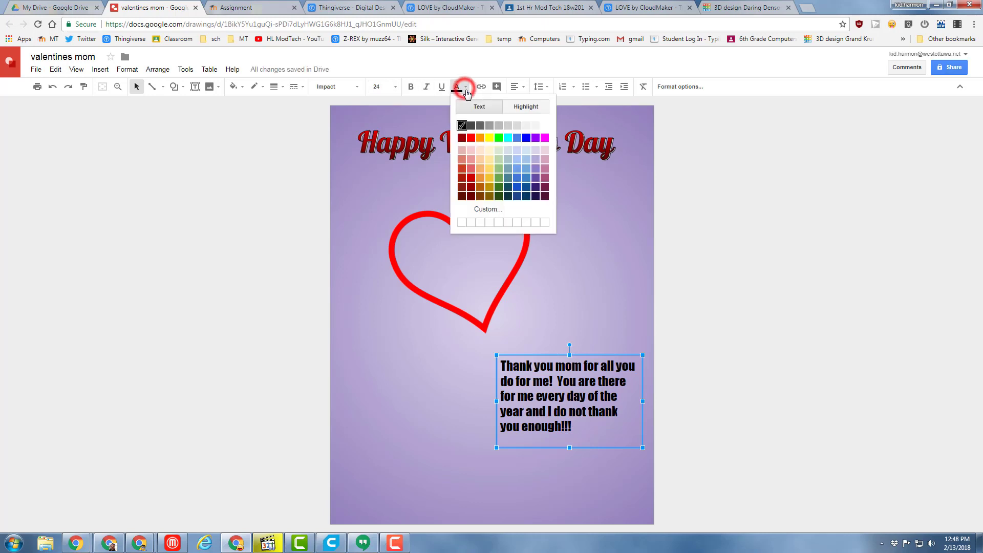
{"action": "left_click", "coordinate": [541, 159]}
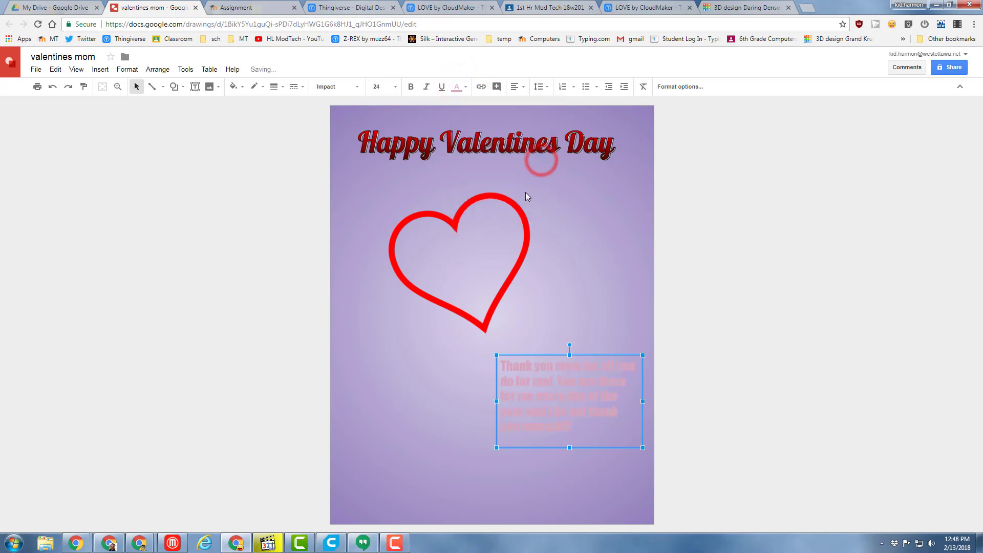
{"action": "left_click", "coordinate": [466, 87]}
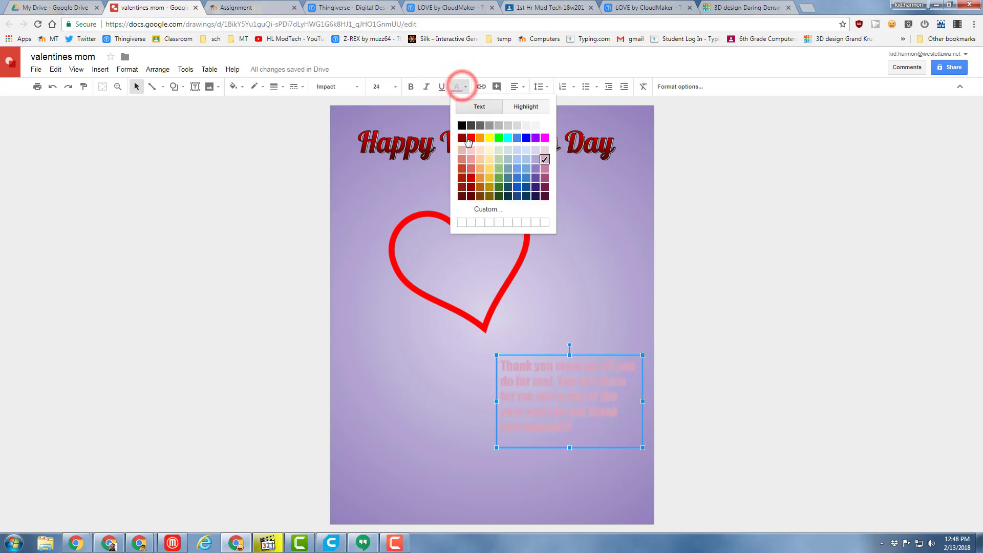
{"action": "left_click", "coordinate": [461, 126]}
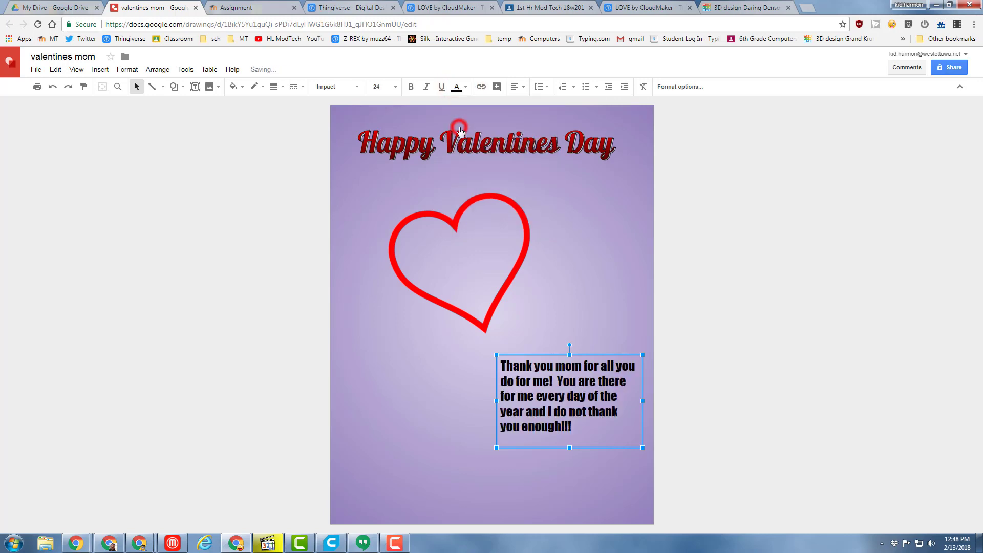
Center the thank-you message horizontally within its text box and deselect it.
{"action": "left_click", "coordinate": [514, 86]}
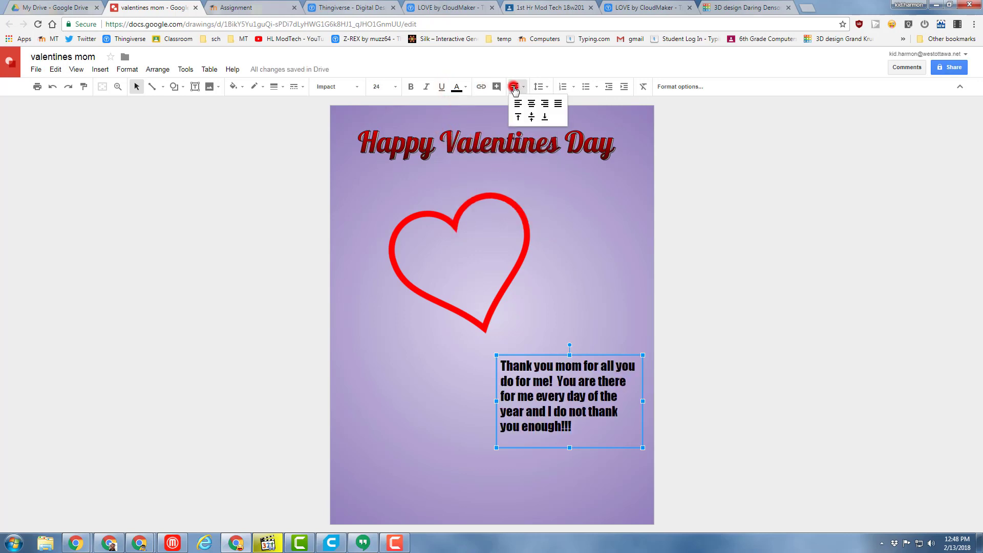
{"action": "left_click", "coordinate": [530, 107]}
{"action": "left_click", "coordinate": [409, 437]}
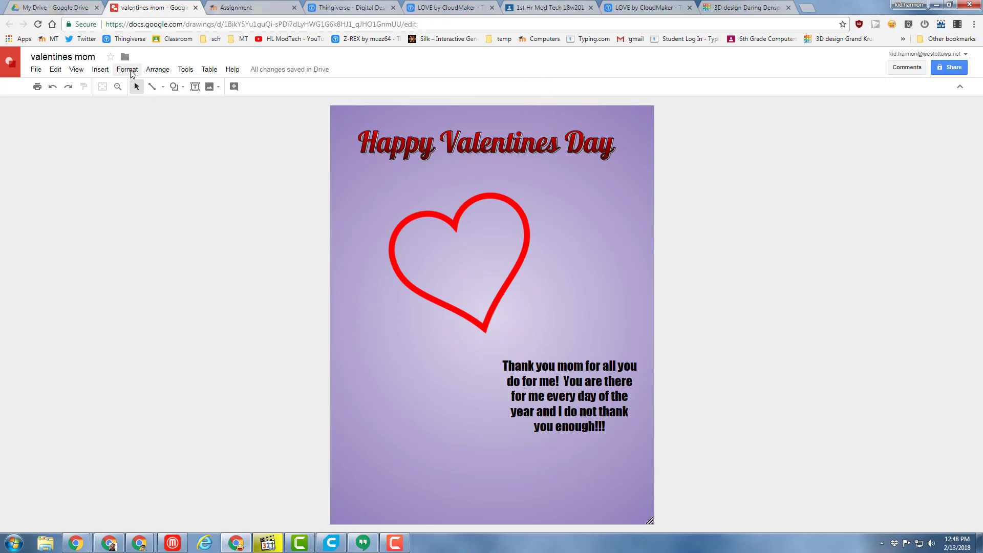
Insert a word art signature reading "Love" followed by the sender's first name.
{"action": "left_click", "coordinate": [99, 69]}
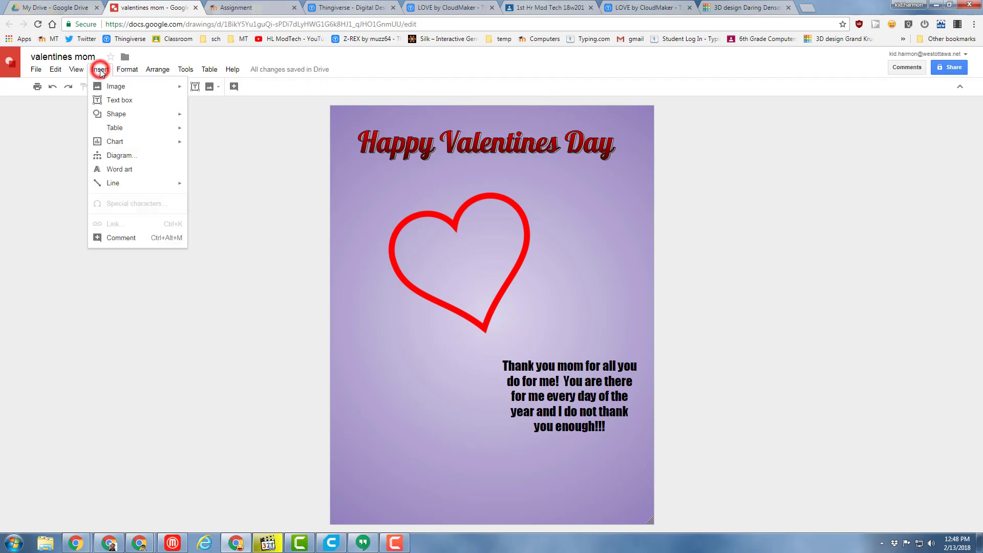
{"action": "left_click", "coordinate": [113, 170]}
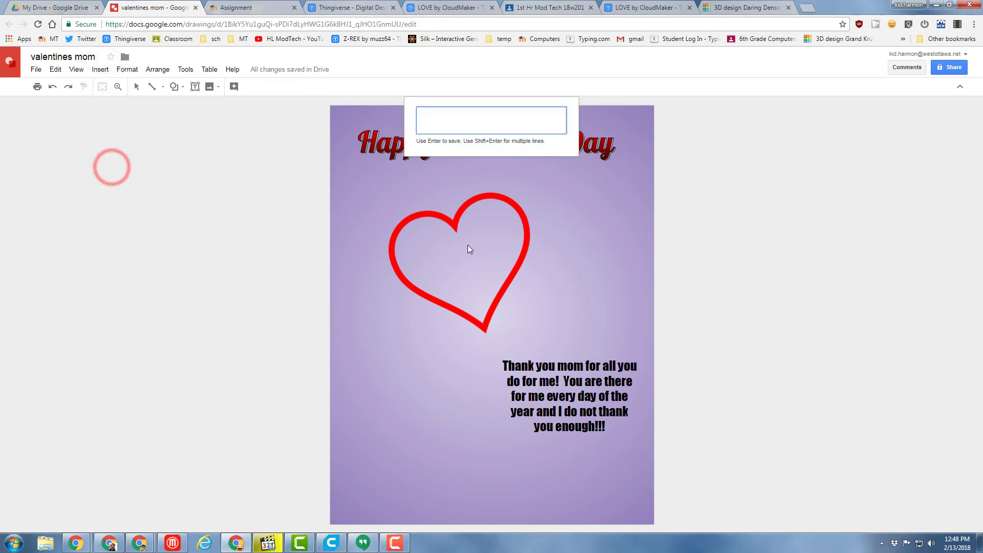
{"action": "left_click", "coordinate": [456, 108]}
{"action": "type", "text": "Love Mike"}
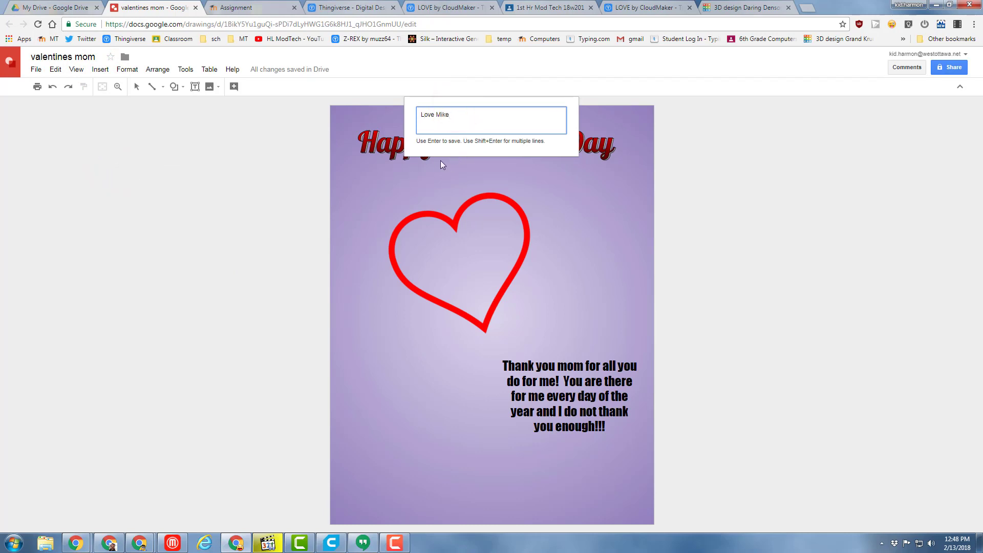
{"action": "key", "text": "Return"}
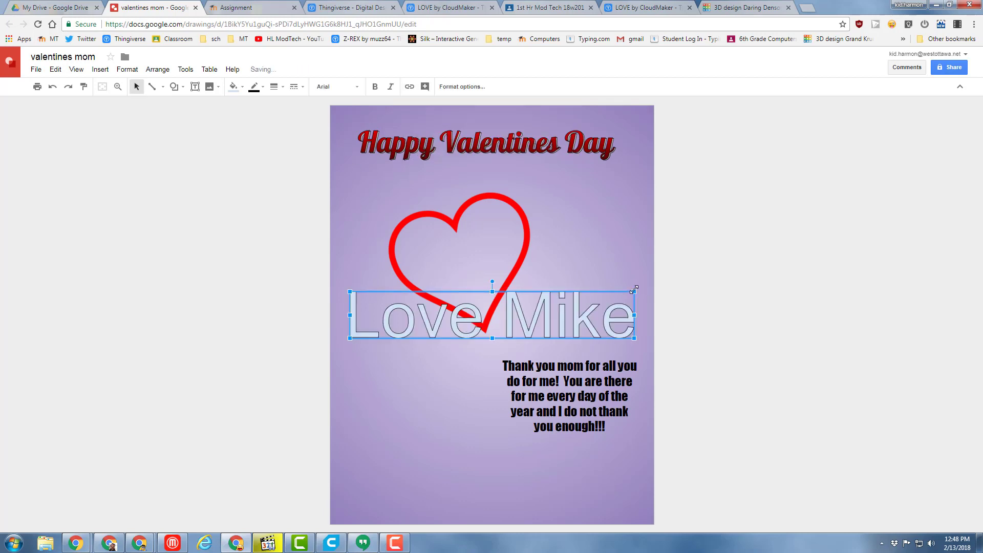
Narrow the signature word art to a little under half its width and move it near the card's bottom edge.
{"action": "left_click_drag", "start_coordinate": [634, 290], "coordinate": [478, 295]}
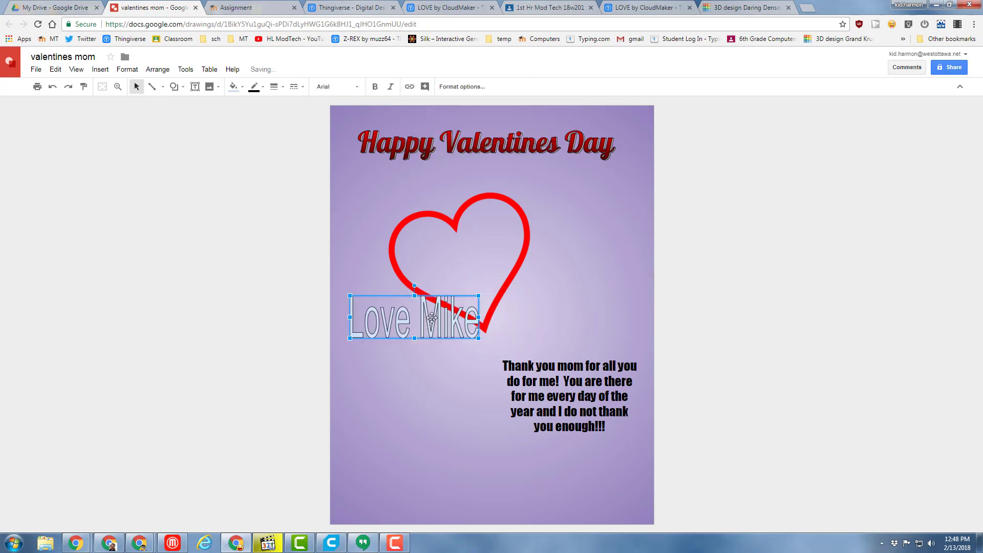
{"action": "left_click_drag", "start_coordinate": [431, 317], "coordinate": [517, 489]}
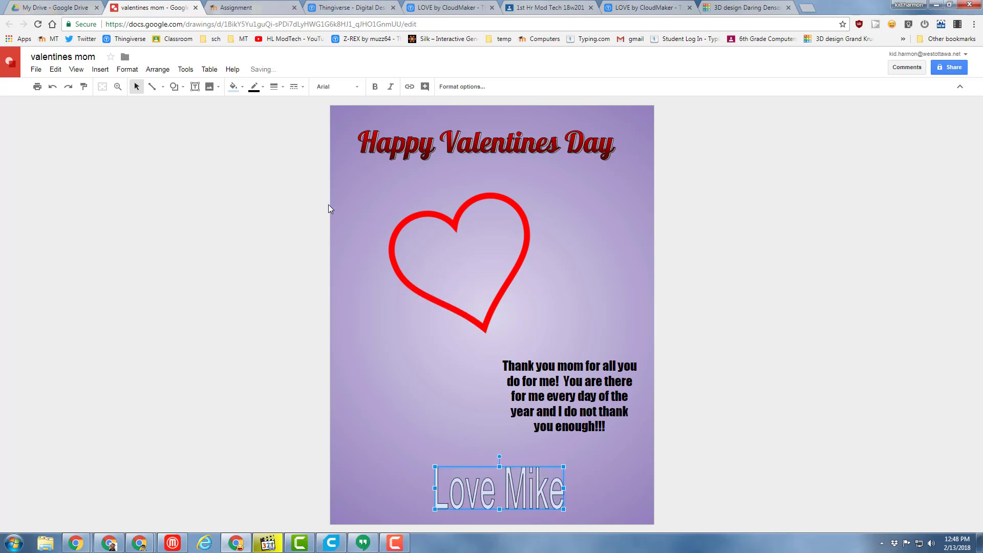
Change the signature word art's font to Pacifico.
{"action": "left_click", "coordinate": [338, 86]}
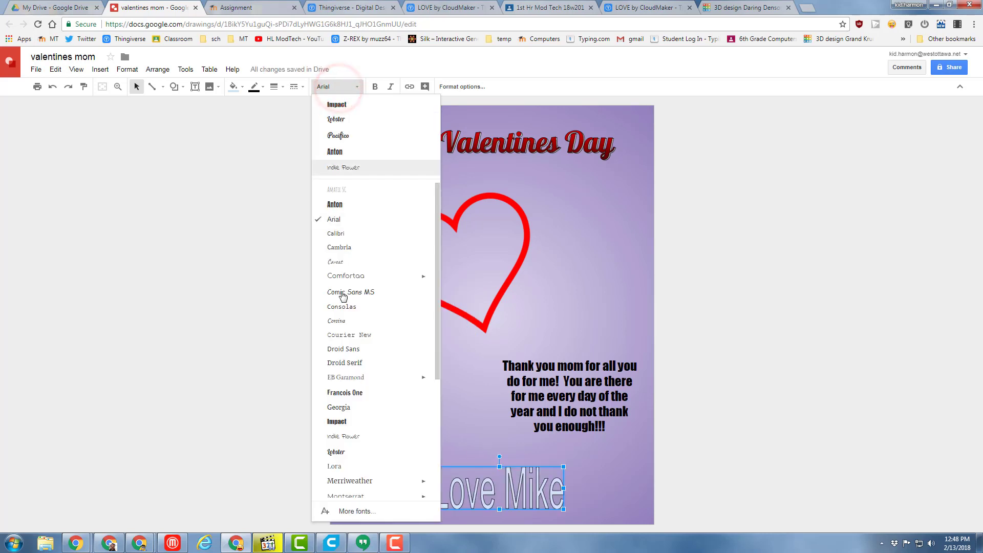
{"action": "scroll", "coordinate": [356, 372], "scroll_direction": "down", "scroll_amount": 1}
{"action": "scroll", "coordinate": [357, 372], "scroll_direction": "up", "scroll_amount": 1}
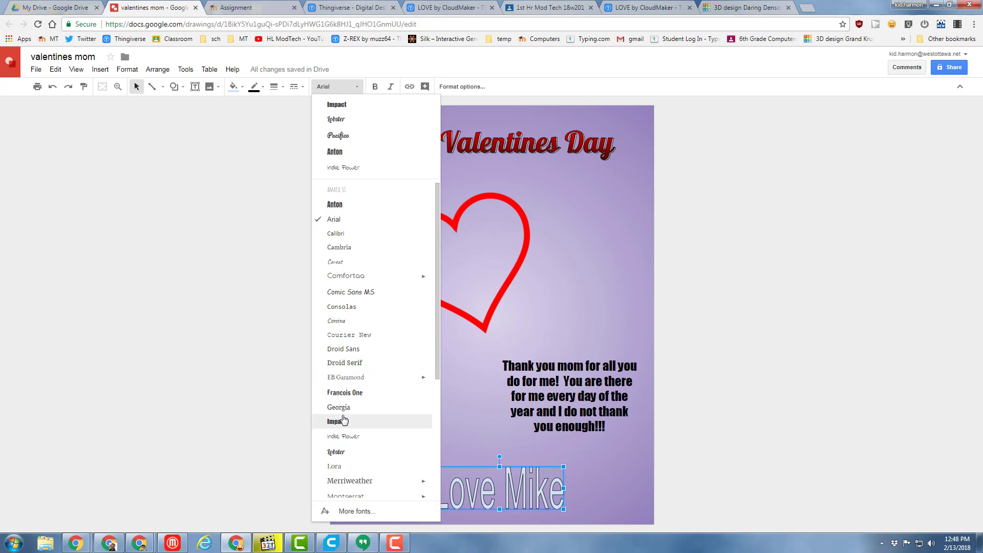
{"action": "scroll", "coordinate": [346, 416], "scroll_direction": "down", "scroll_amount": 3}
{"action": "left_click", "coordinate": [343, 393]}
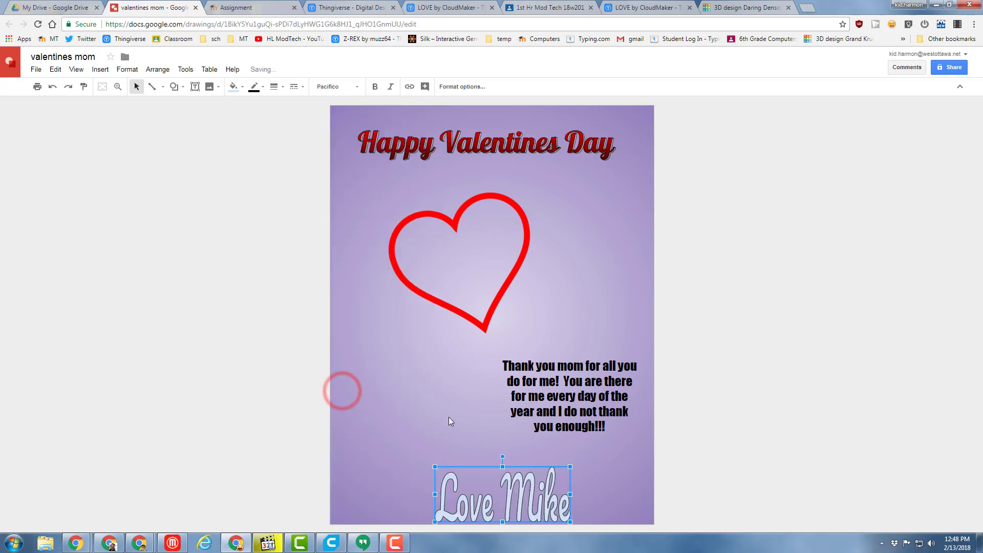
Move the signature up just beneath the thank-you message and fill it with solid red.
{"action": "left_click_drag", "start_coordinate": [538, 511], "coordinate": [564, 487]}
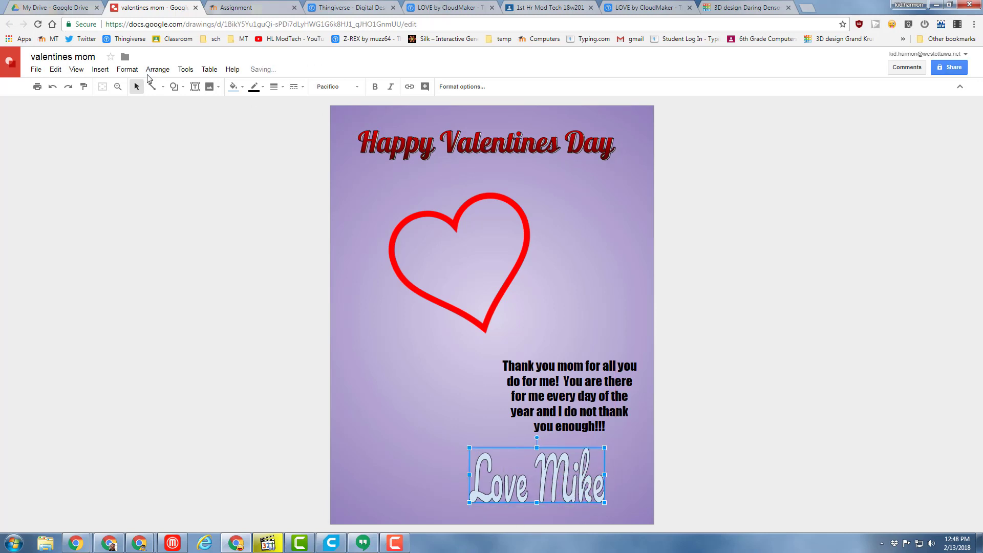
{"action": "left_click", "coordinate": [234, 87]}
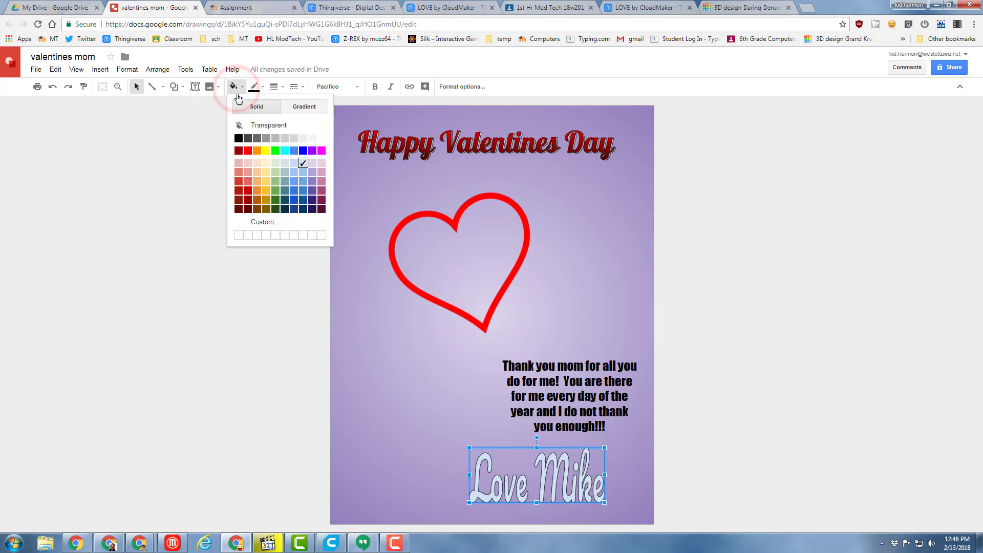
{"action": "left_click", "coordinate": [248, 150]}
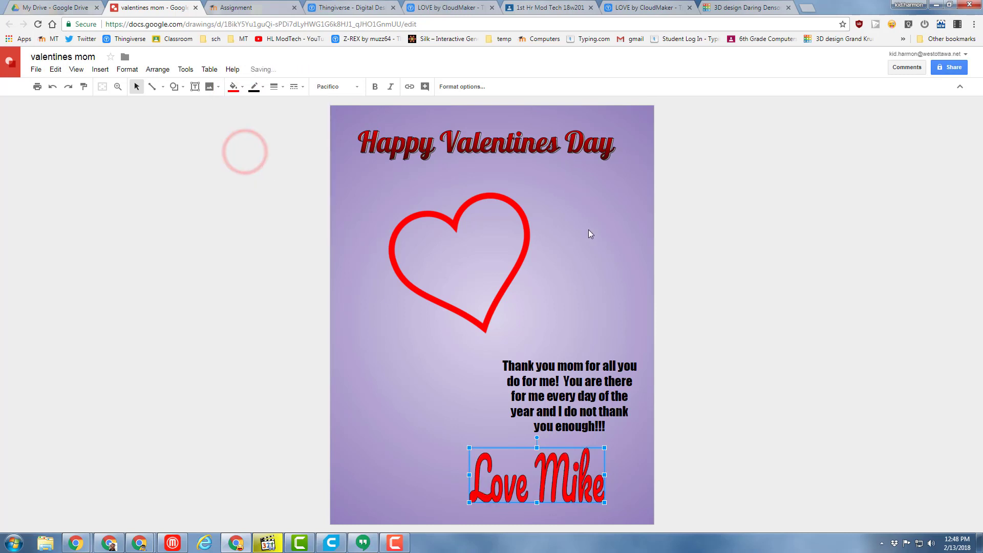
Open sharing for the drawing and add the recipient by their e-mail address.
{"action": "left_click", "coordinate": [948, 71]}
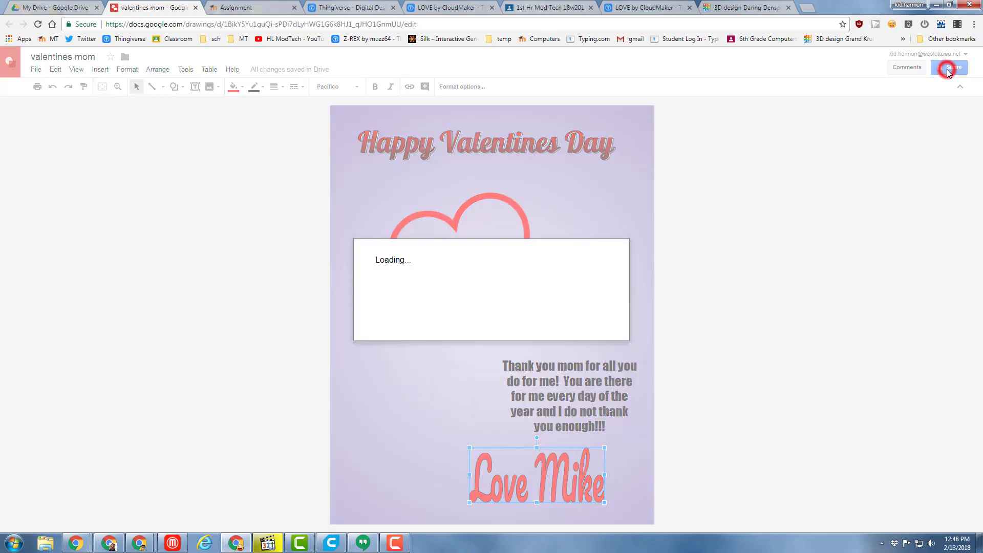
{"action": "left_click", "coordinate": [390, 287]}
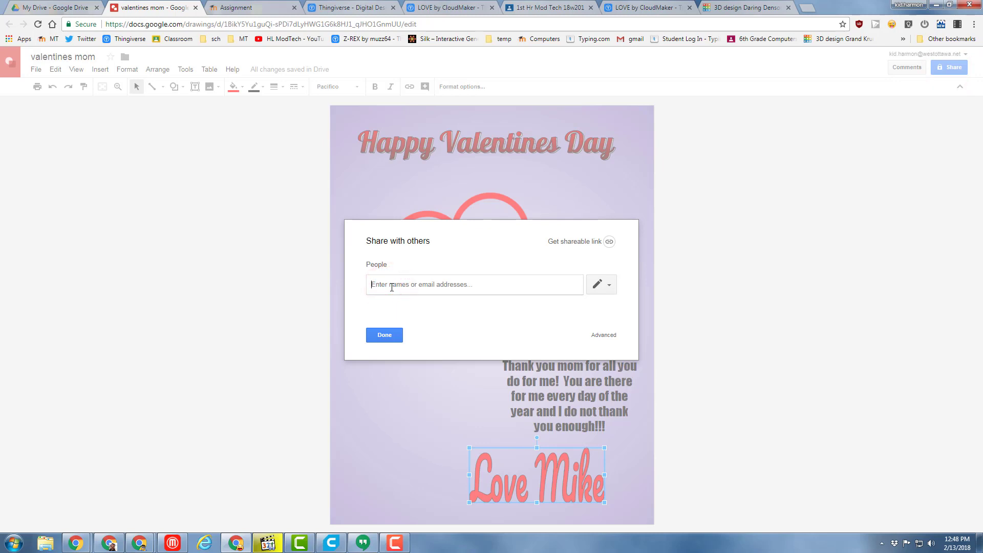
{"action": "type", "text": "k"}
{"action": "key", "text": "BackSpace"}
{"action": "type", "text": "kid."}
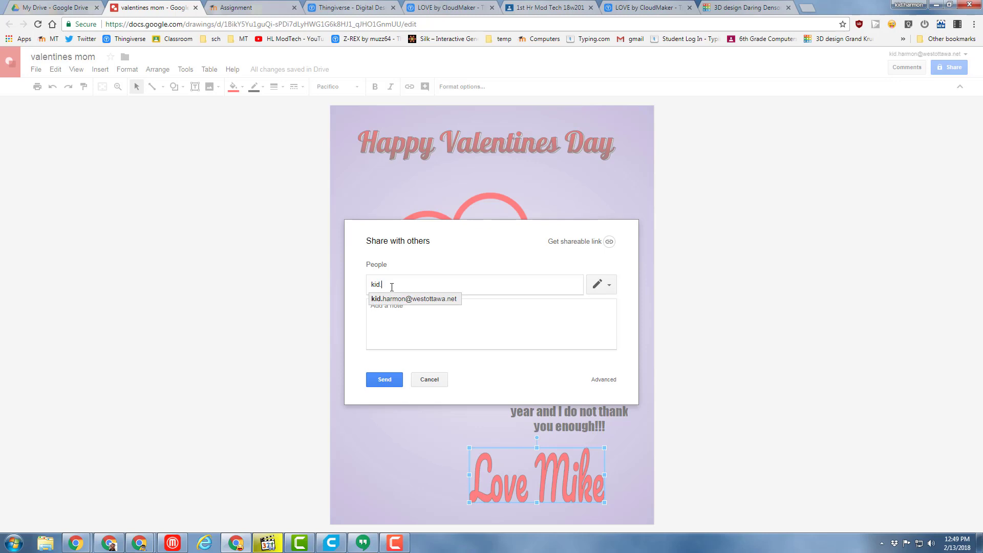
{"action": "left_click", "coordinate": [398, 300]}
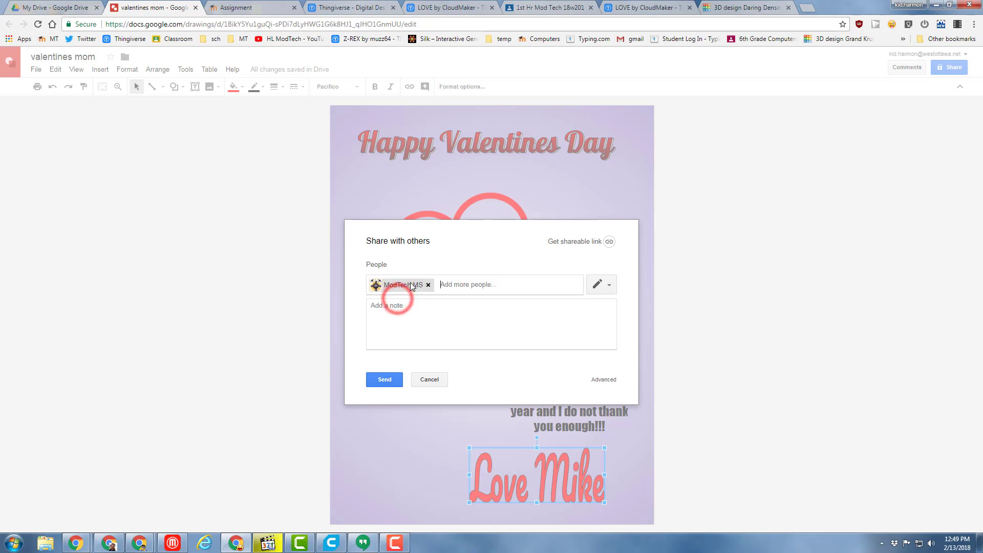
Give the added recipient "Can comment" access and send the sharing invitation.
{"action": "left_click", "coordinate": [610, 291]}
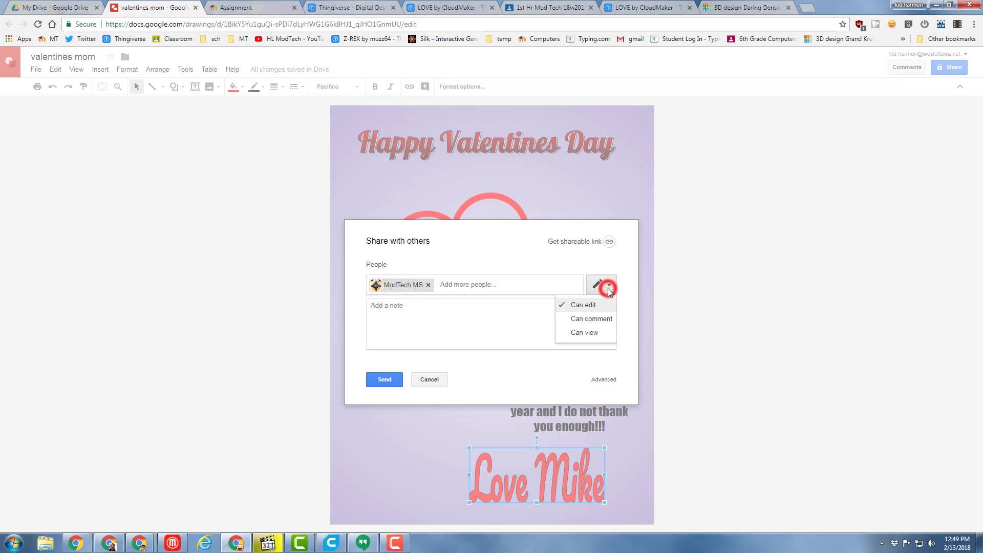
{"action": "left_click", "coordinate": [591, 318]}
{"action": "left_click", "coordinate": [386, 378]}
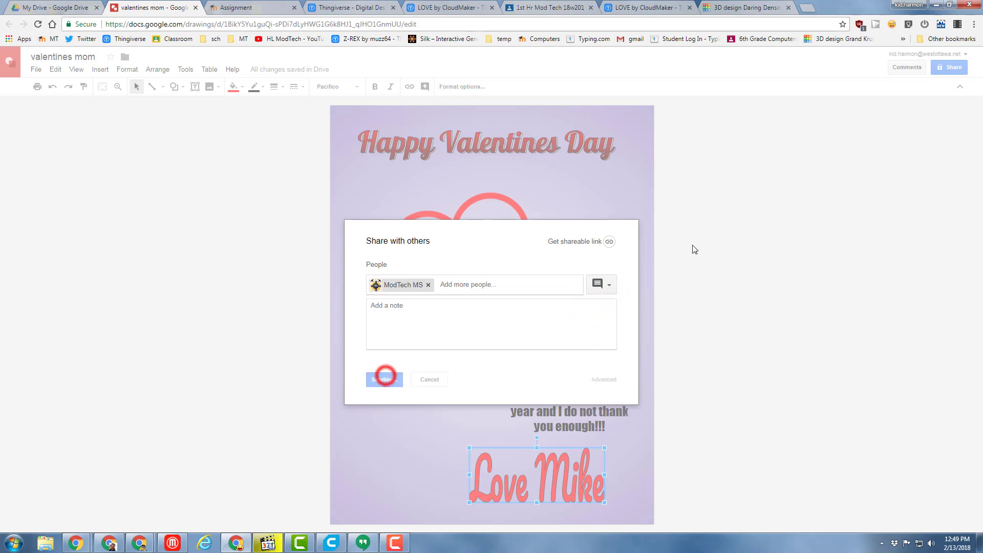